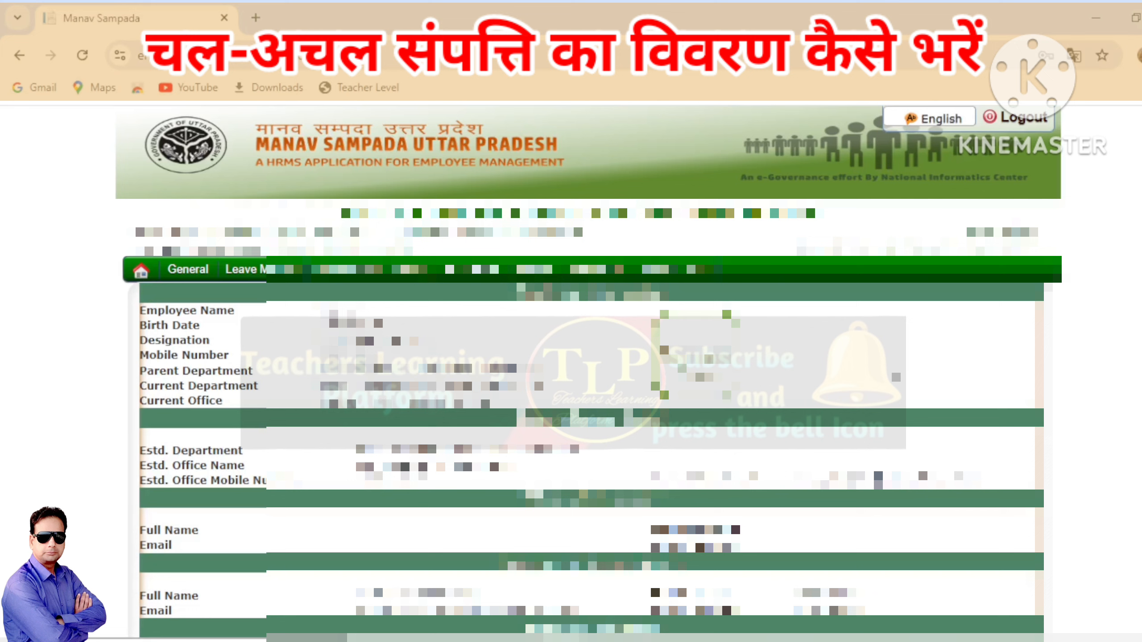
Step: Open the No Immovable Property Declaration form and choose 2023 as the return year
mouse_move(193, 279)
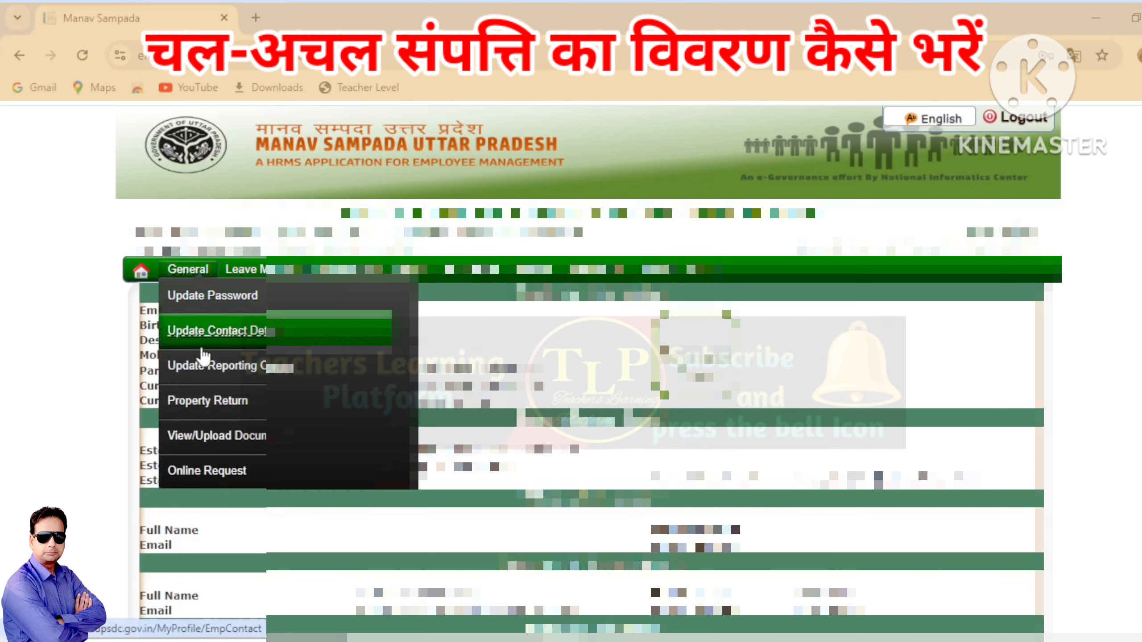
mouse_move(203, 404)
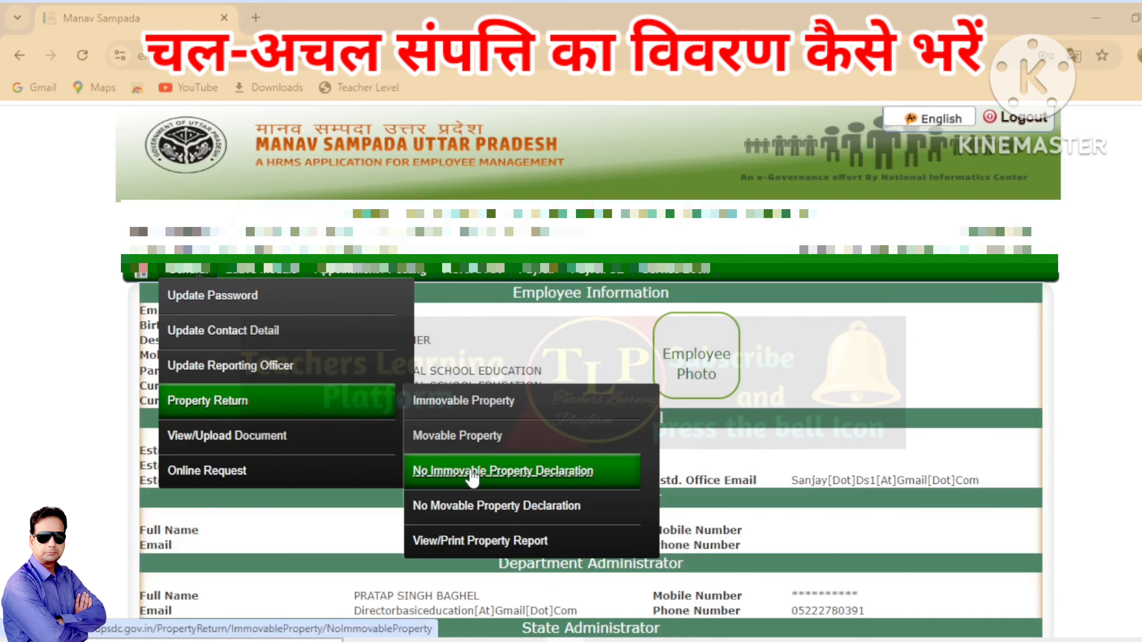
left_click(472, 476)
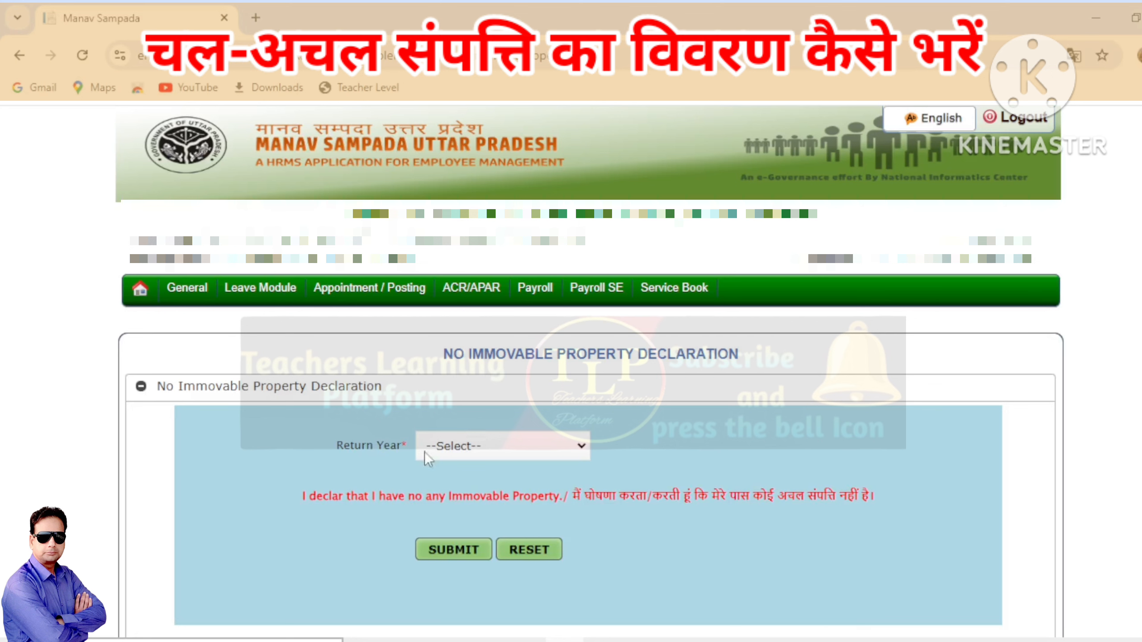
left_click(471, 445)
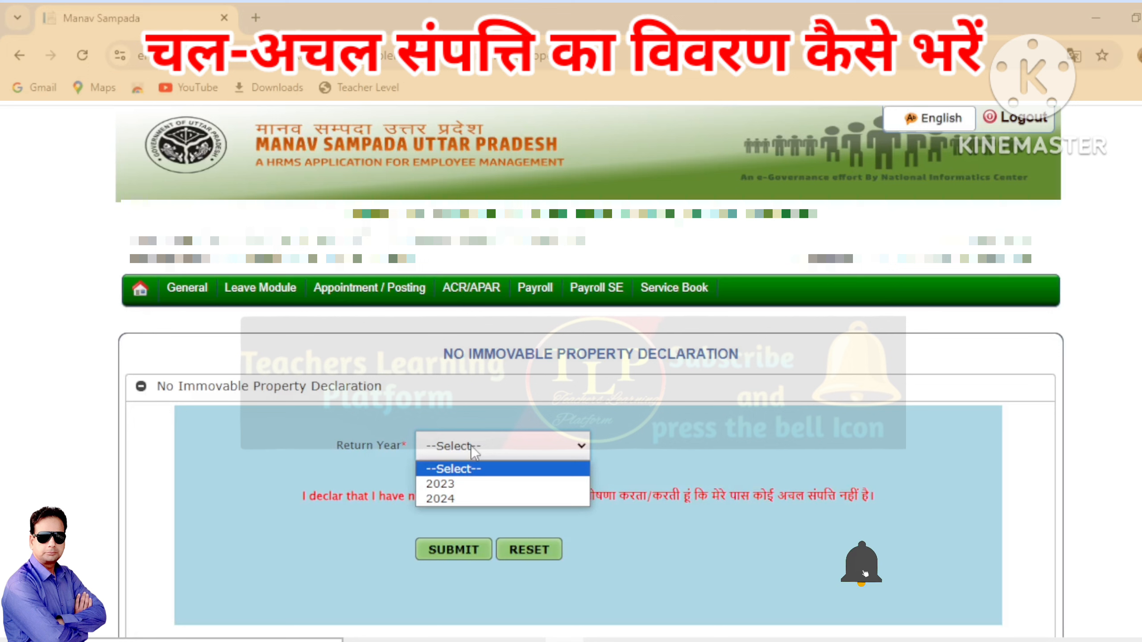
left_click(445, 484)
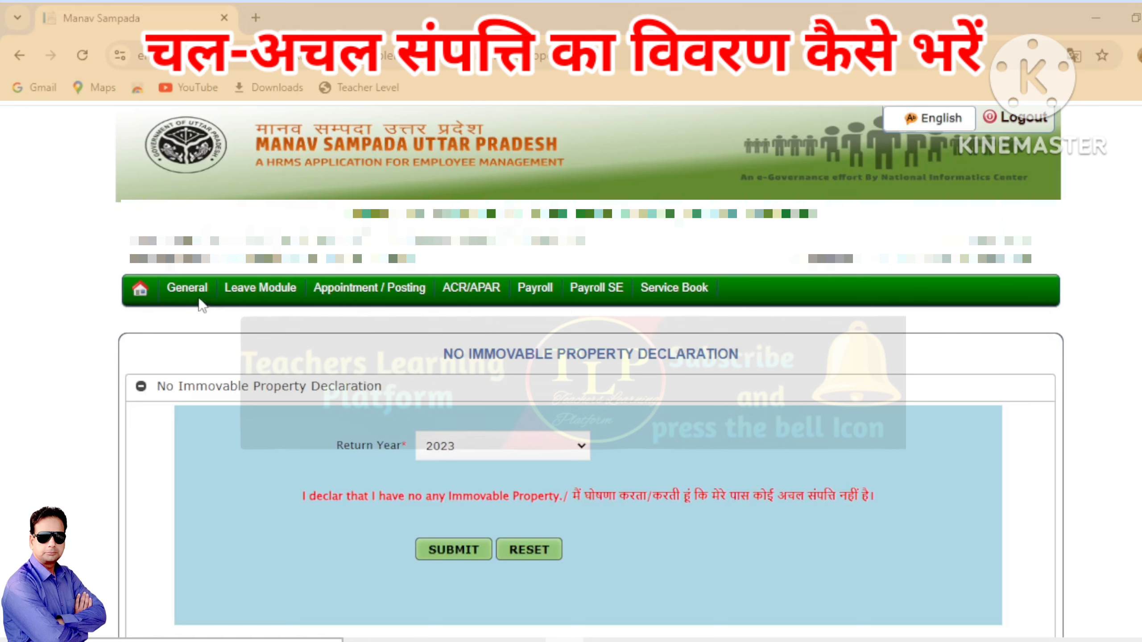
Step: Open the No Movable Property Declaration form and choose 2023 as the return year
mouse_move(186, 290)
mouse_move(199, 419)
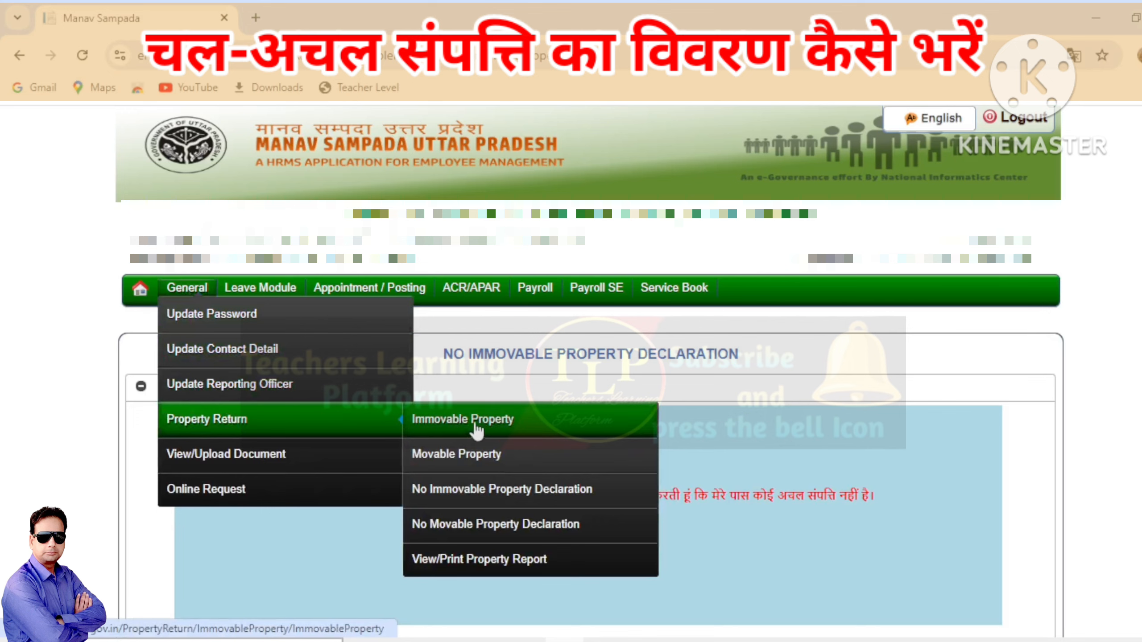
left_click(474, 525)
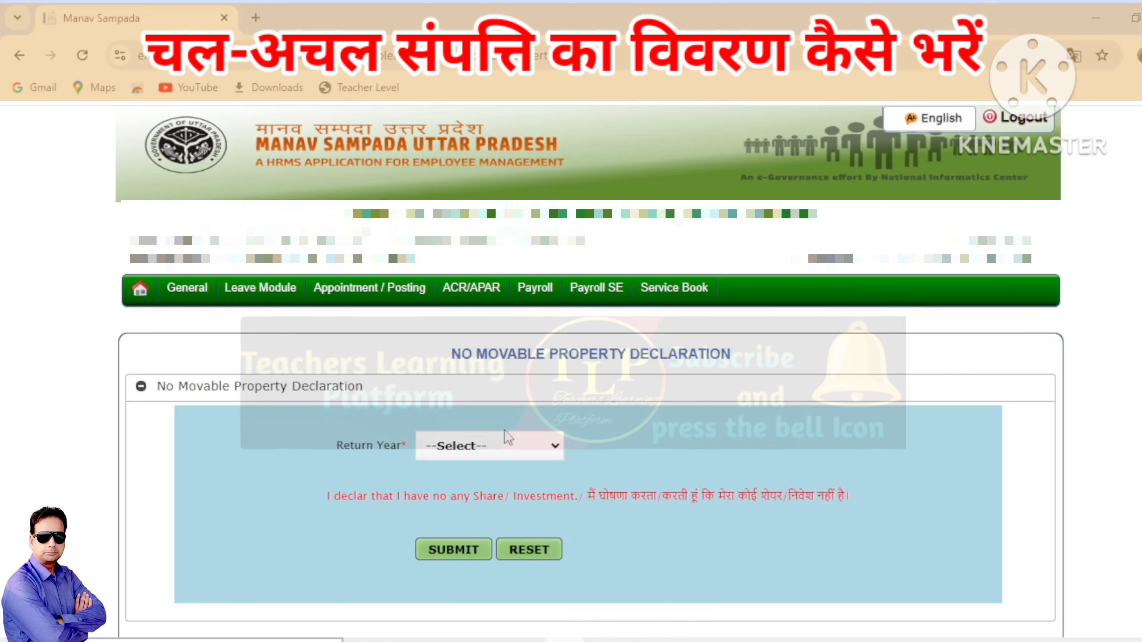
left_click(459, 451)
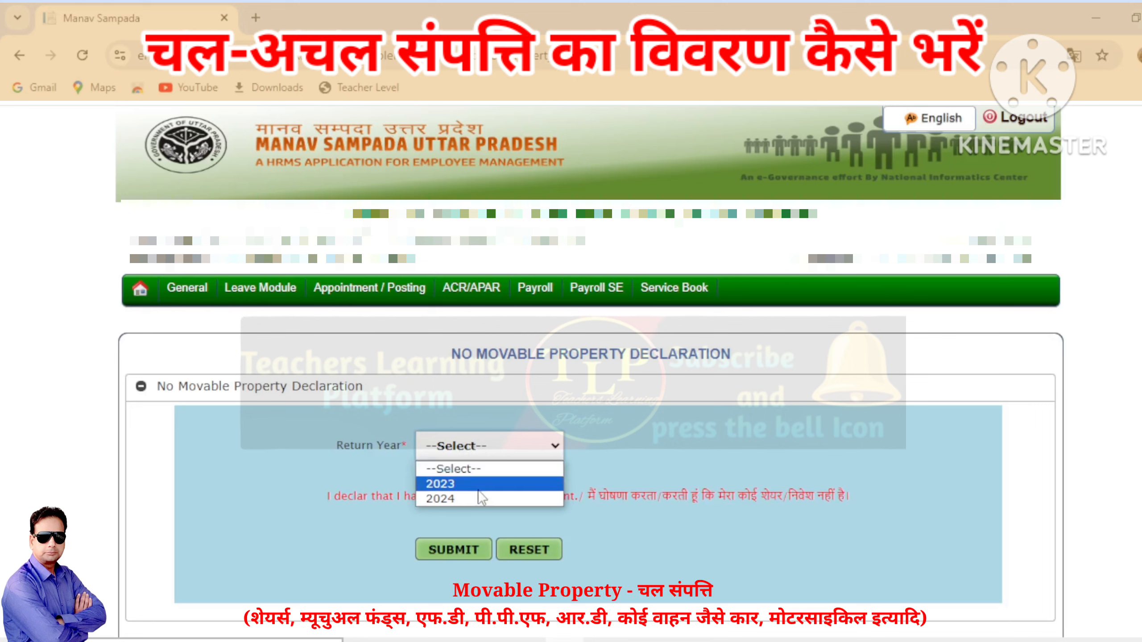
left_click(445, 482)
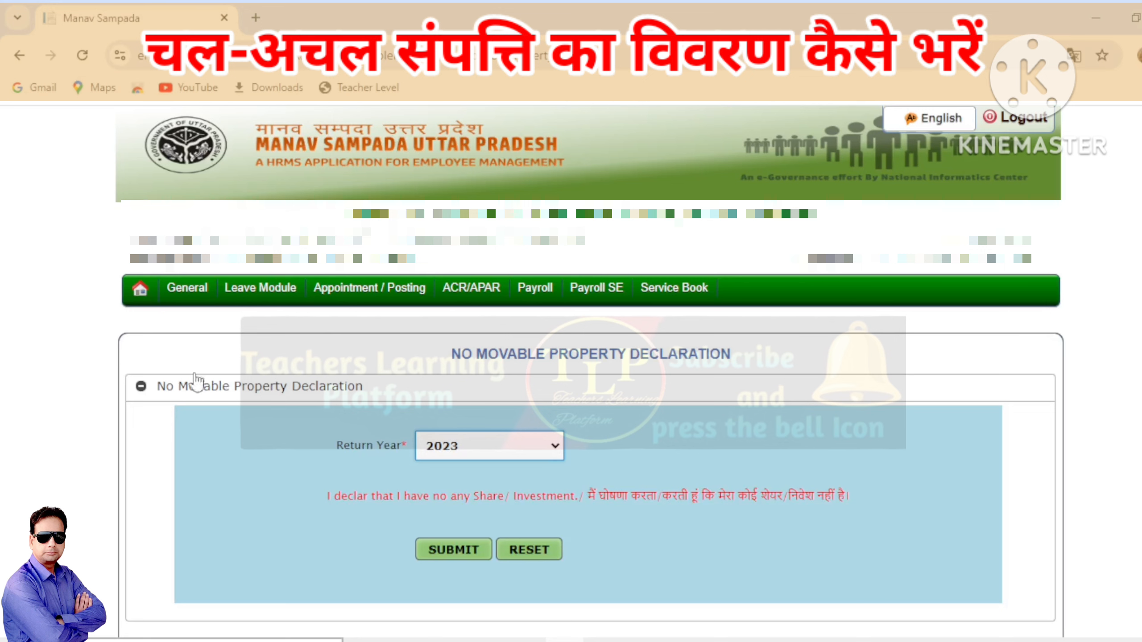
Step: Open the Immovable Property entry form under Property Return
mouse_move(196, 295)
mouse_move(305, 427)
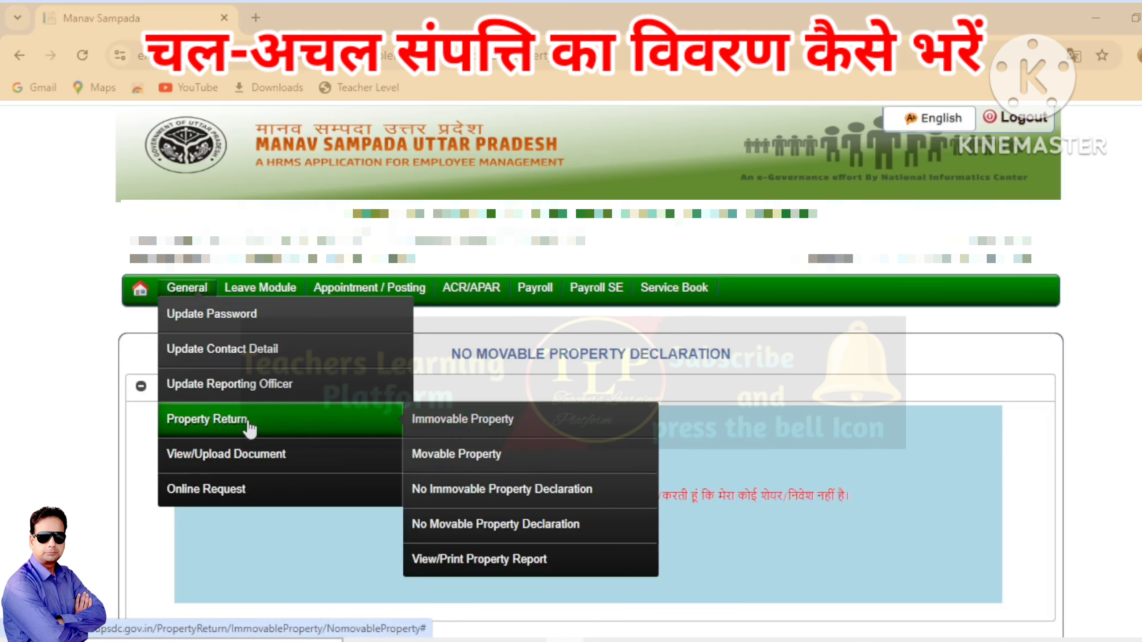
left_click(452, 427)
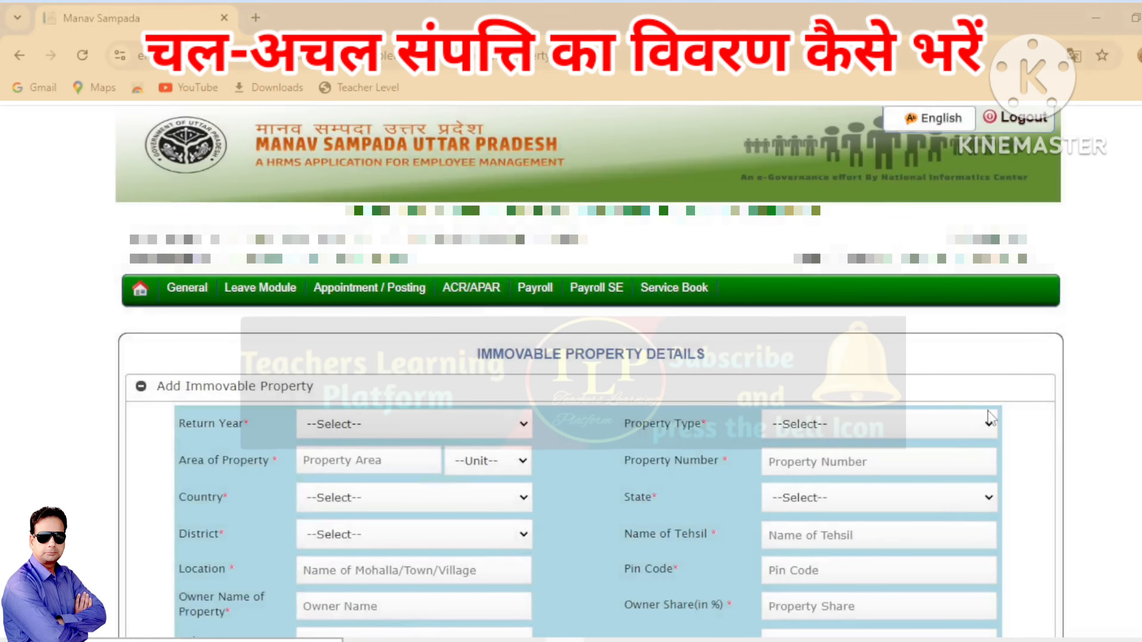
scroll(1130, 442, "down", 3)
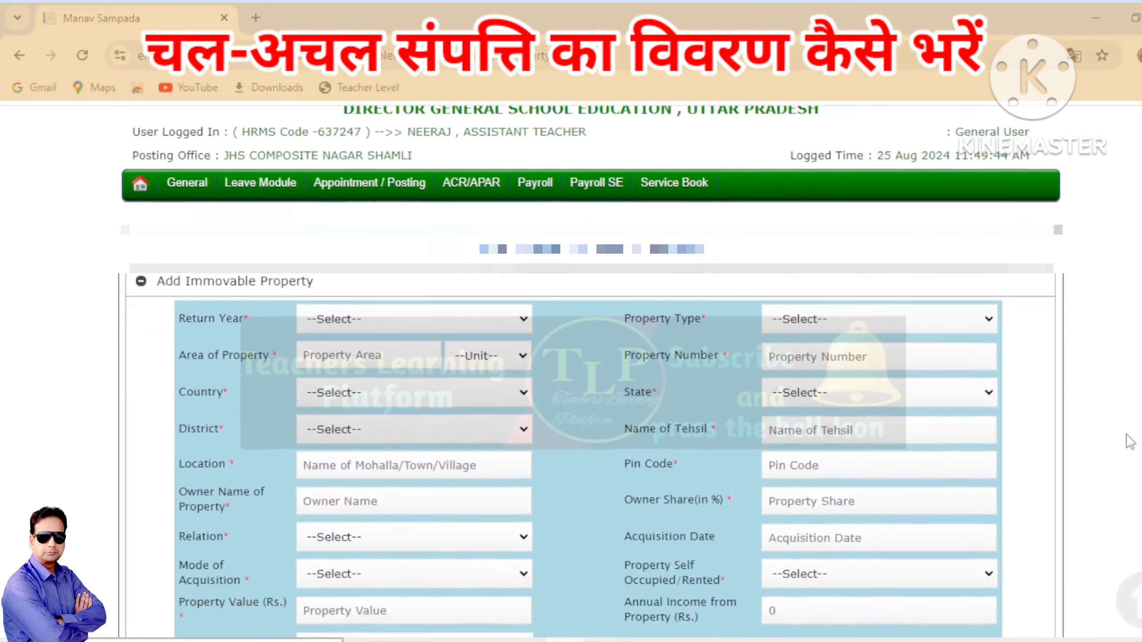
scroll(1129, 443, "down", 1)
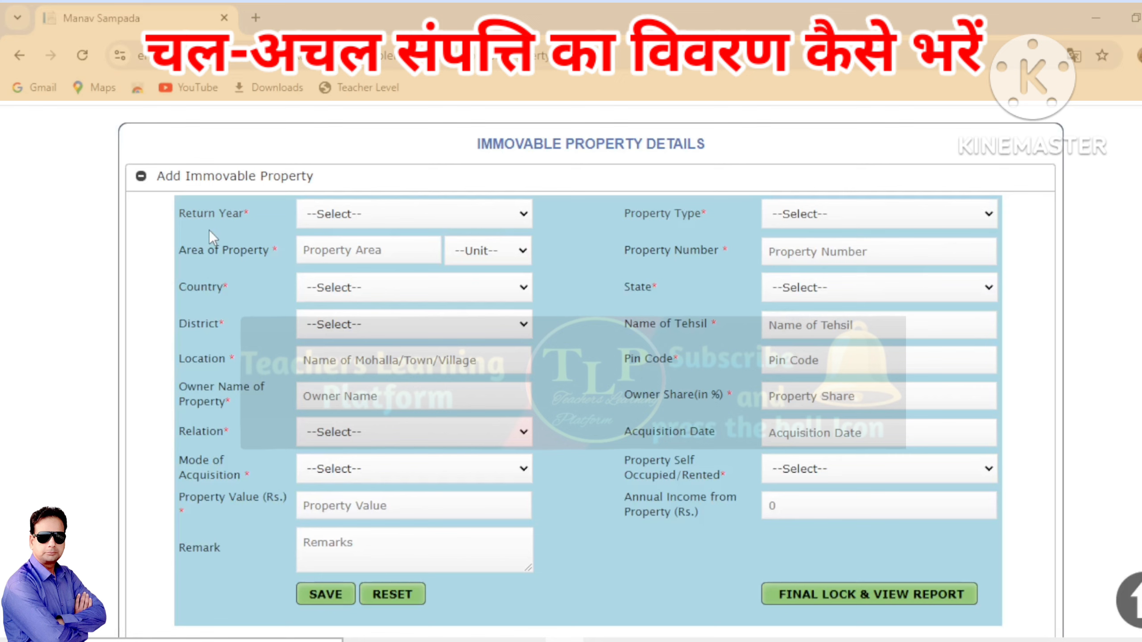
Step: Set the return year to 2023, the property type to Shop and the area unit to Square Feet
left_click(332, 214)
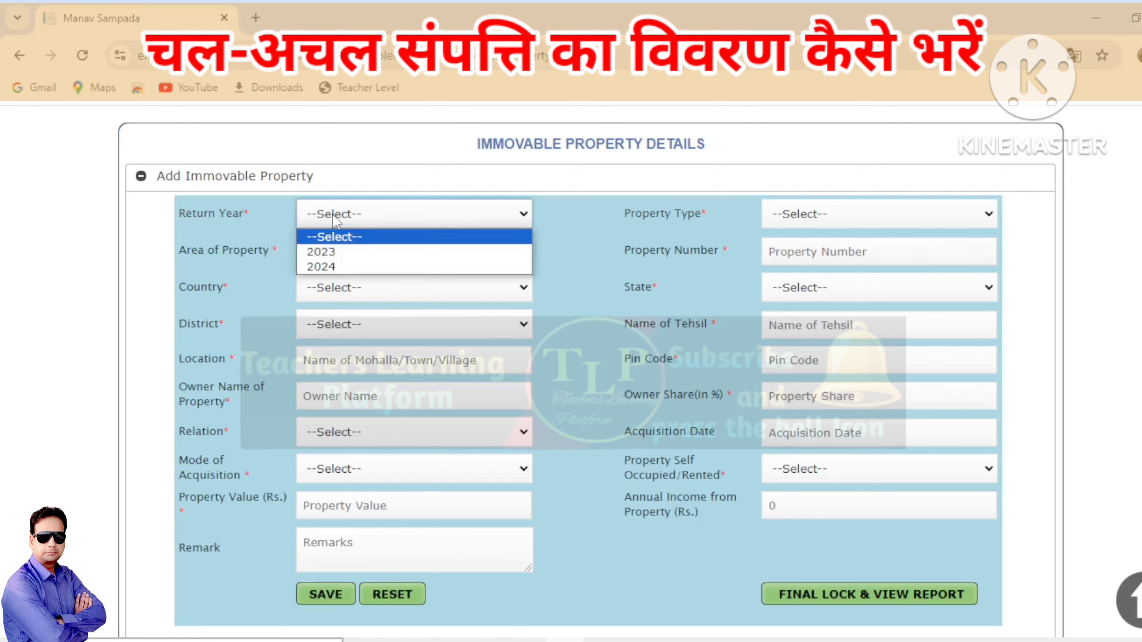
left_click(333, 251)
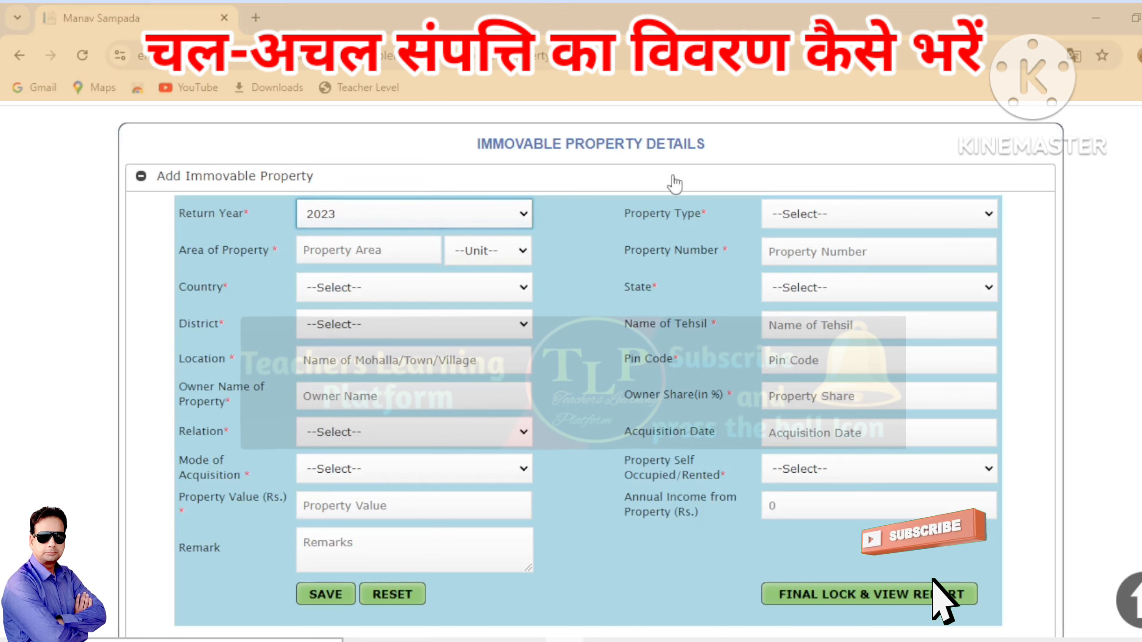
left_click(816, 217)
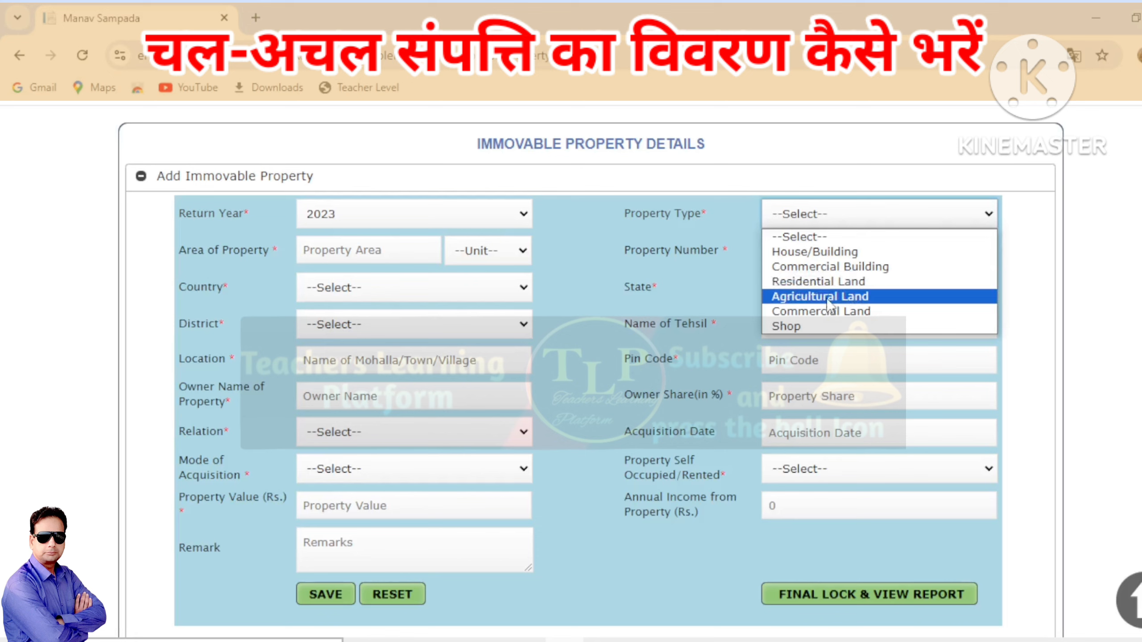
left_click(812, 328)
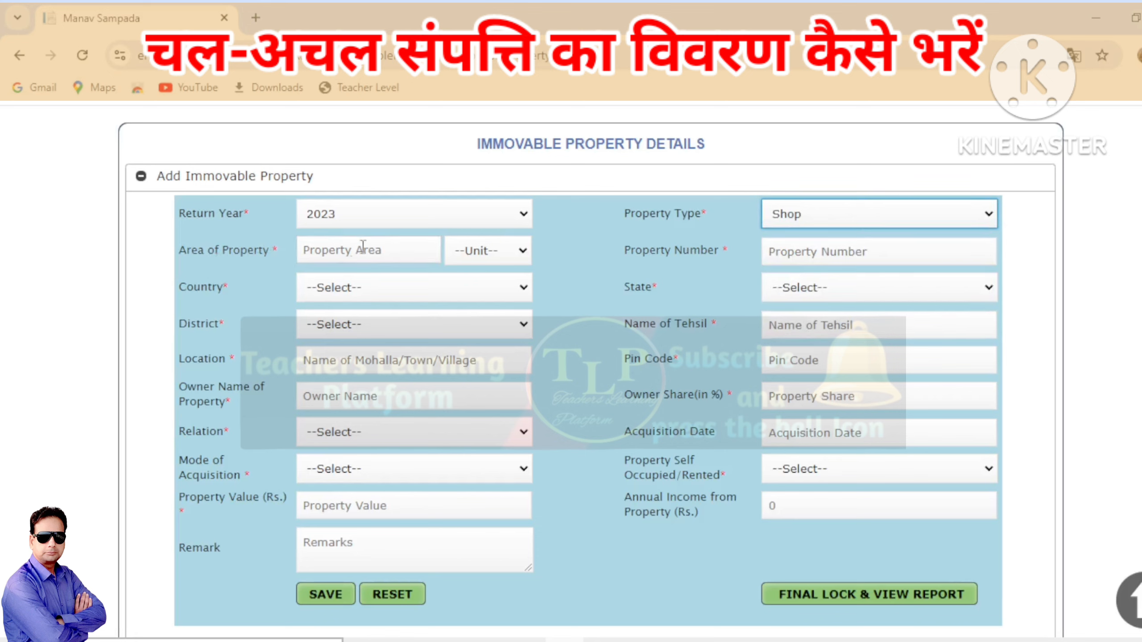
left_click(484, 254)
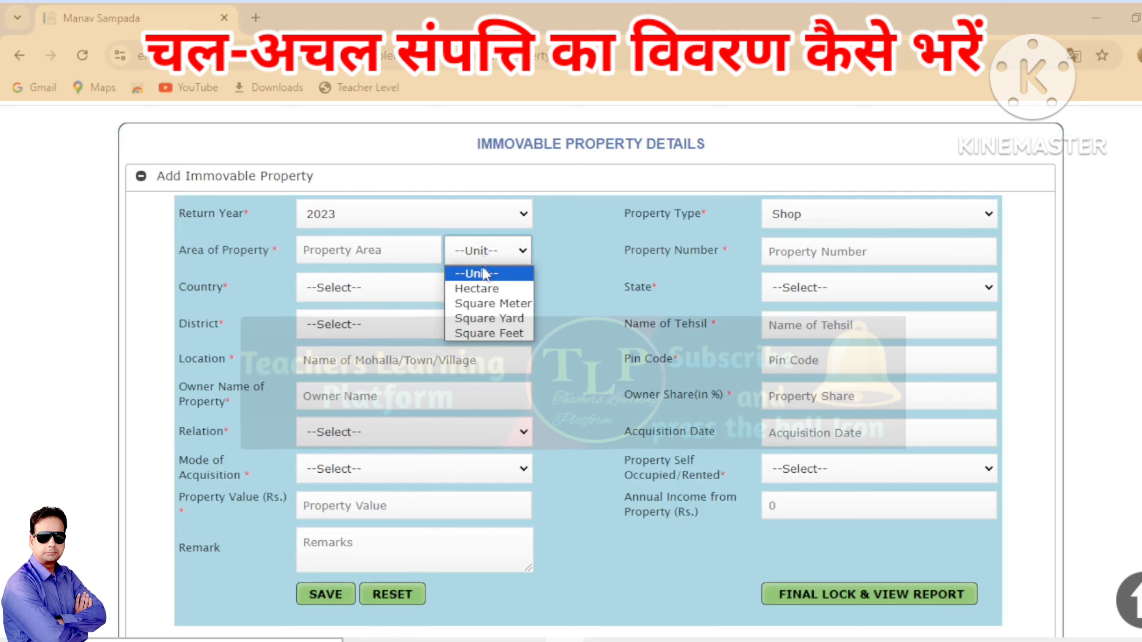
left_click(493, 335)
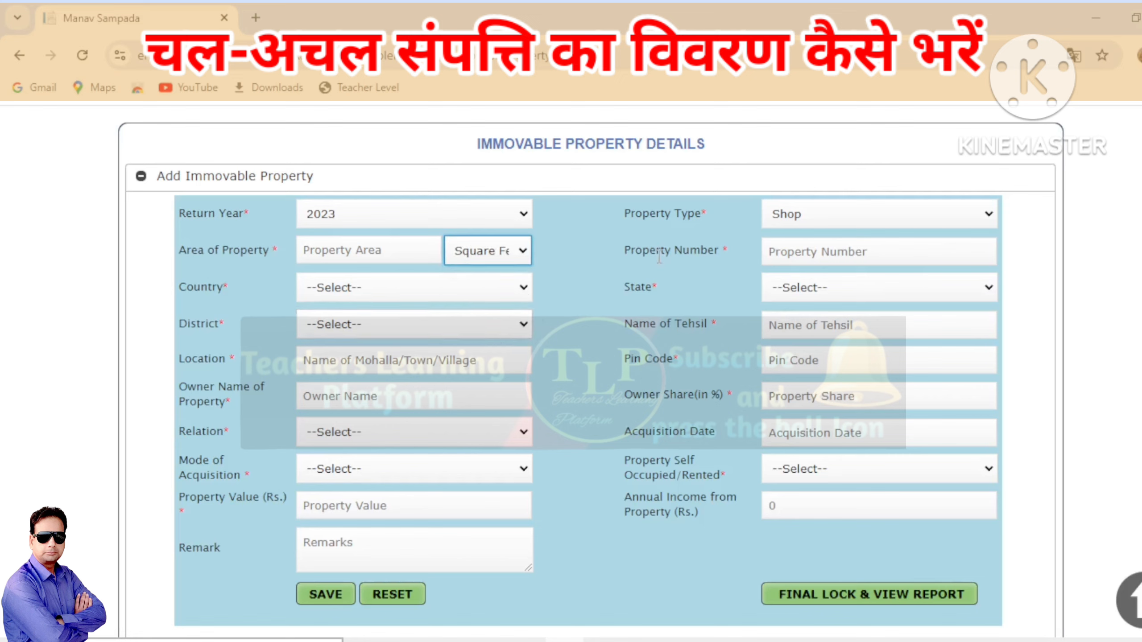
left_click(866, 259)
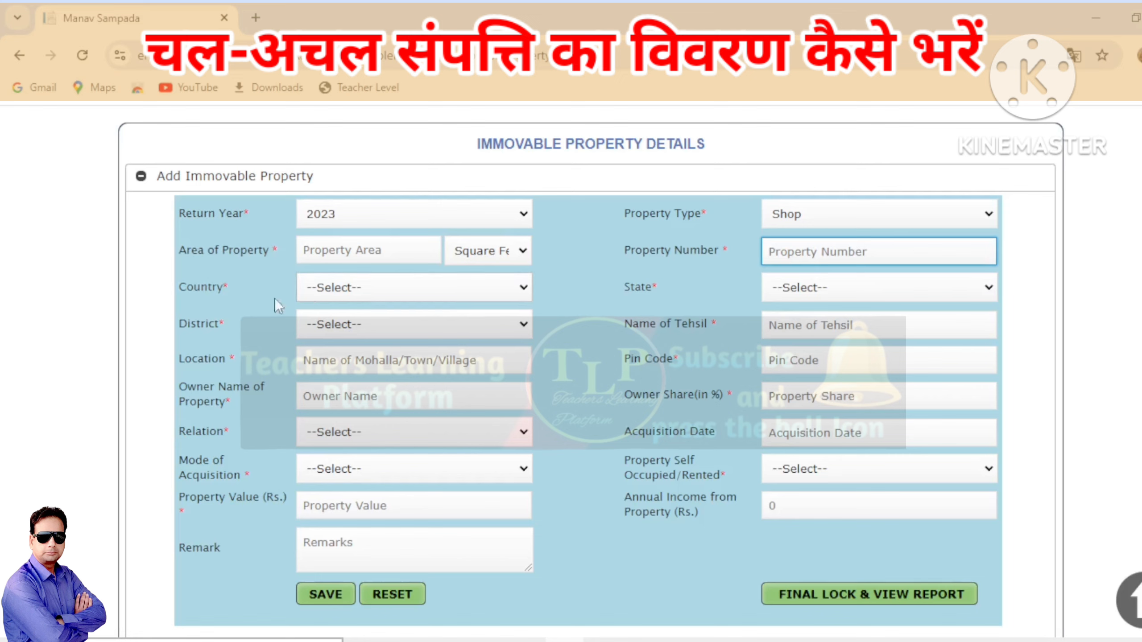
Step: Set the property's country to India and its state to Uttar Pradesh
left_click(376, 287)
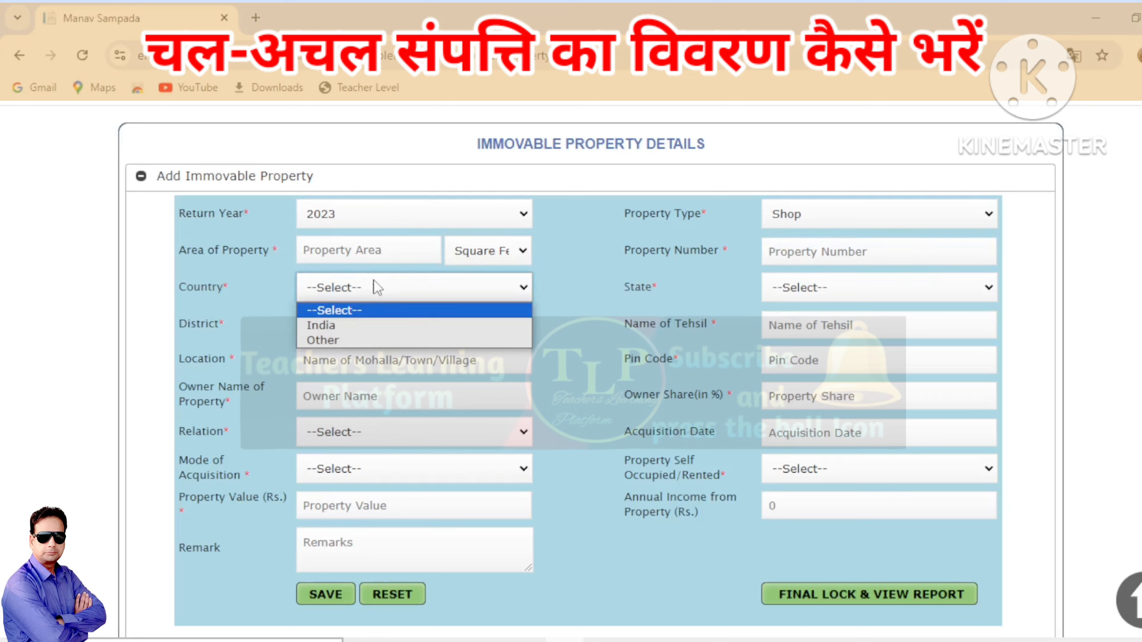
left_click(337, 321)
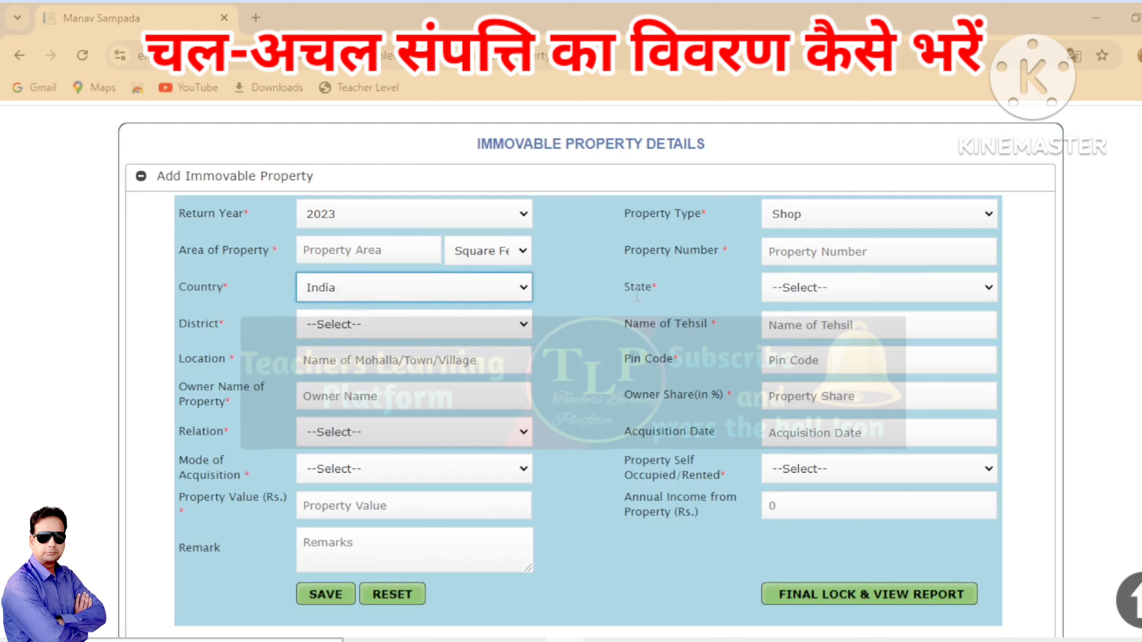
left_click(840, 289)
scroll(990, 538, "down", 5)
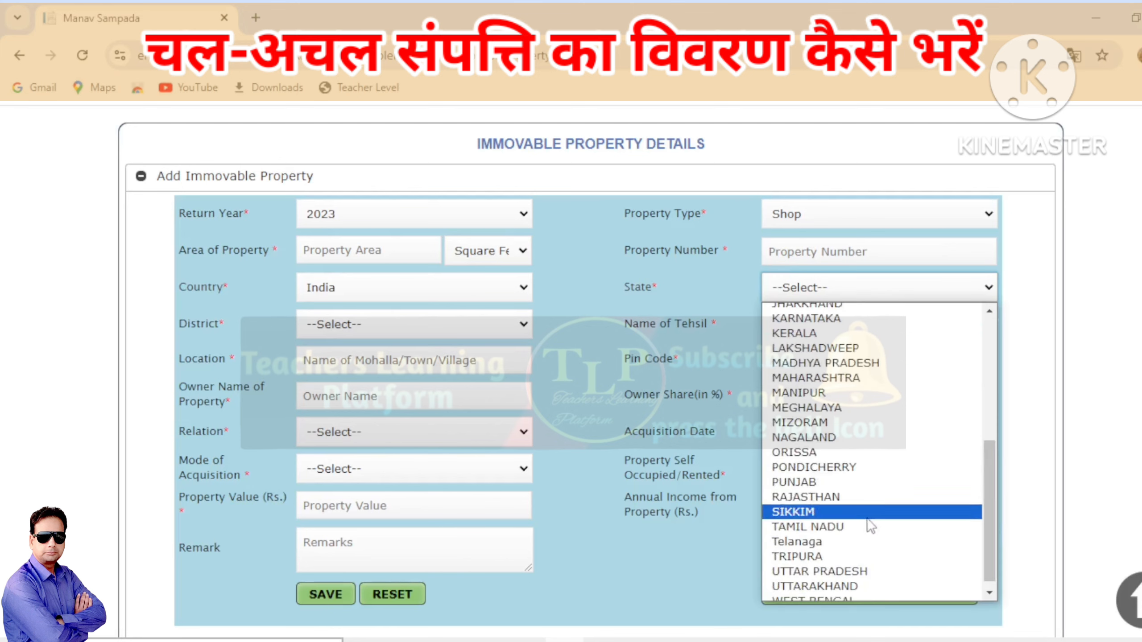
scroll(868, 567, "down", 1)
left_click(868, 562)
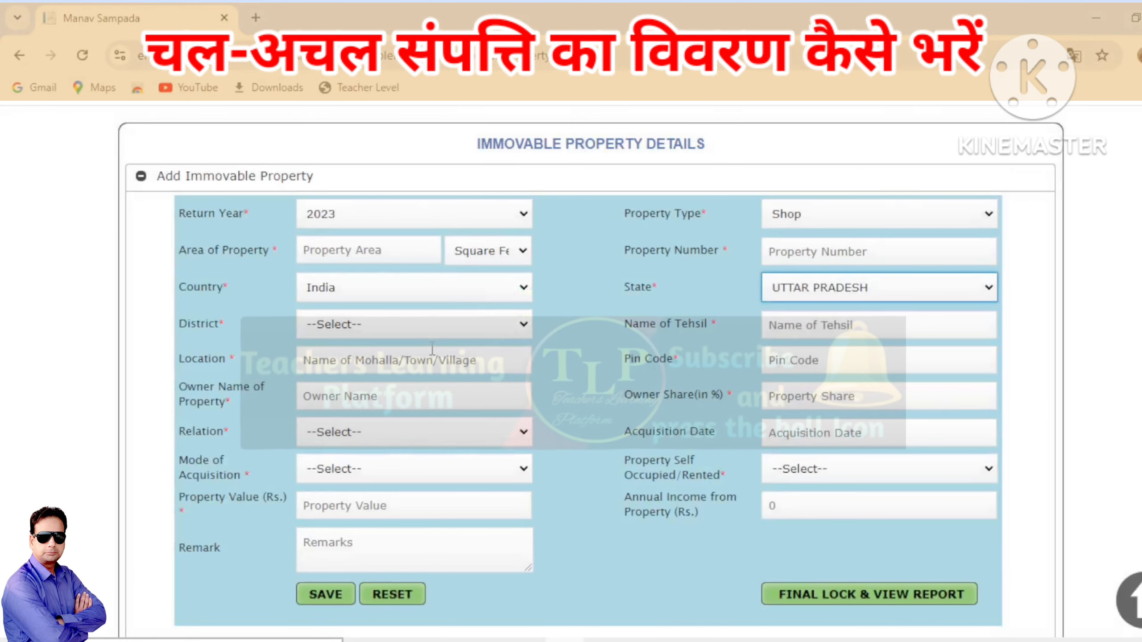
Step: Check the available district options and the tehsil and location fields of the property form
left_click(345, 321)
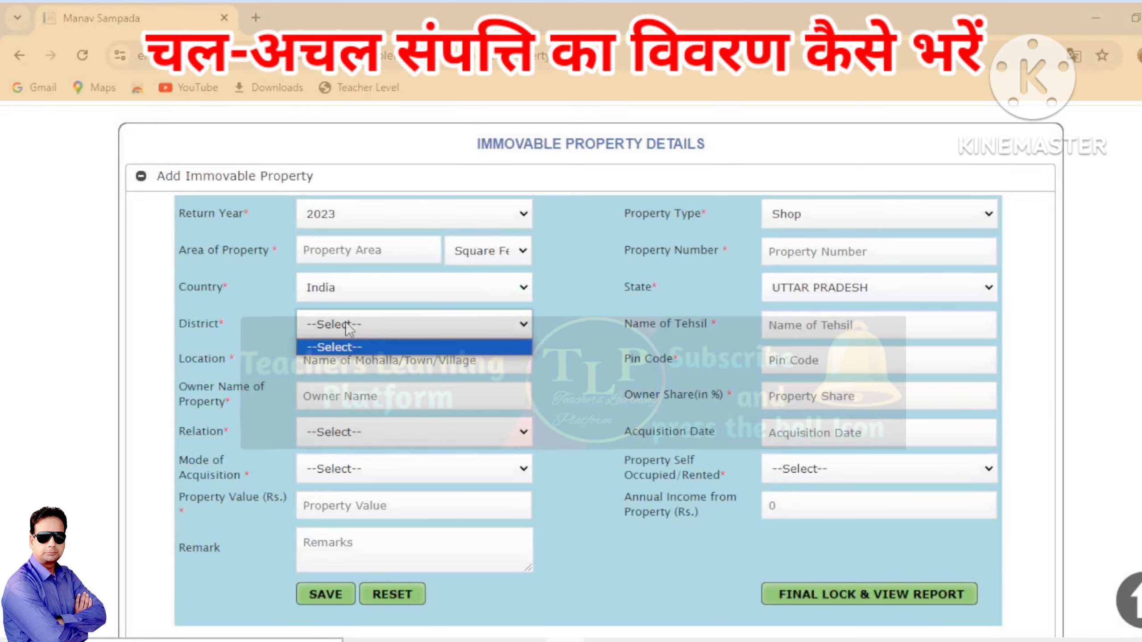
left_click(575, 319)
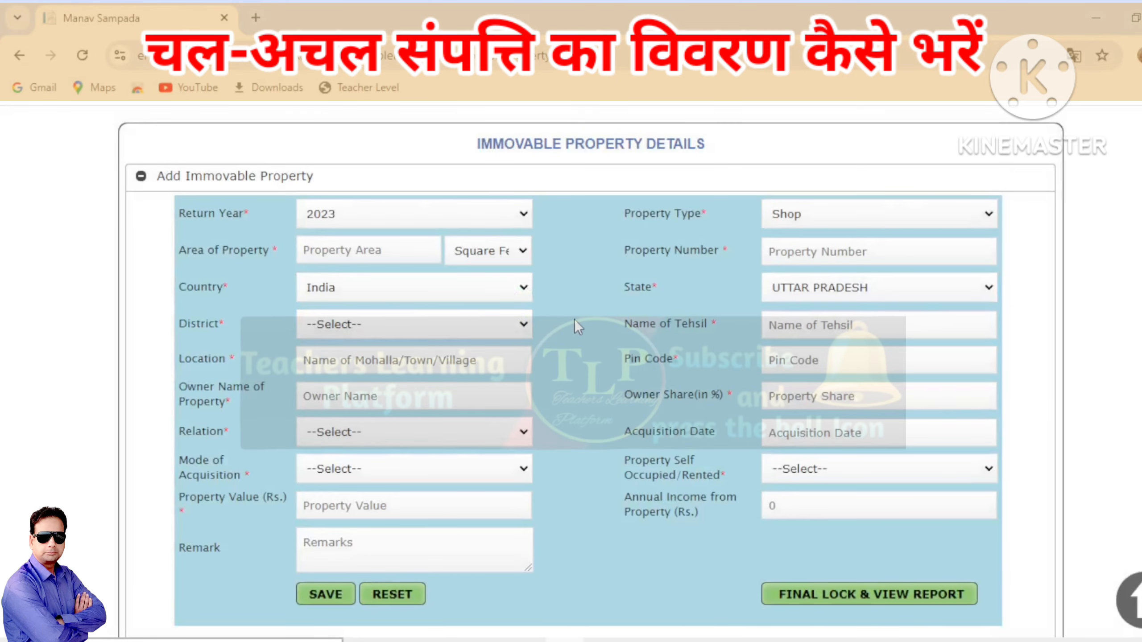
left_click(775, 323)
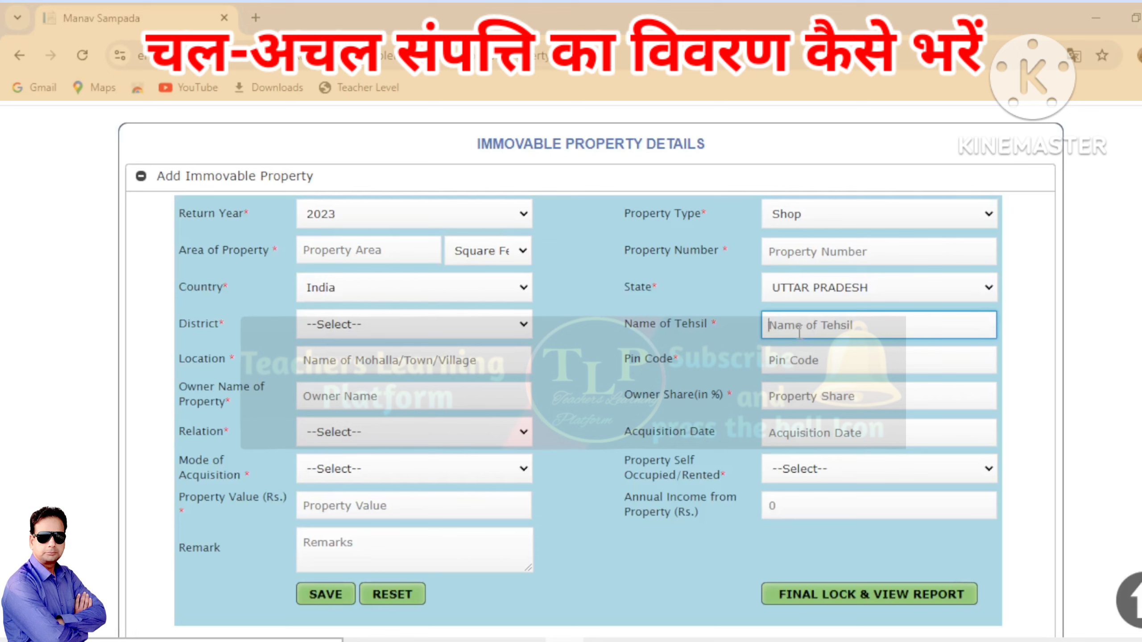
left_click(346, 361)
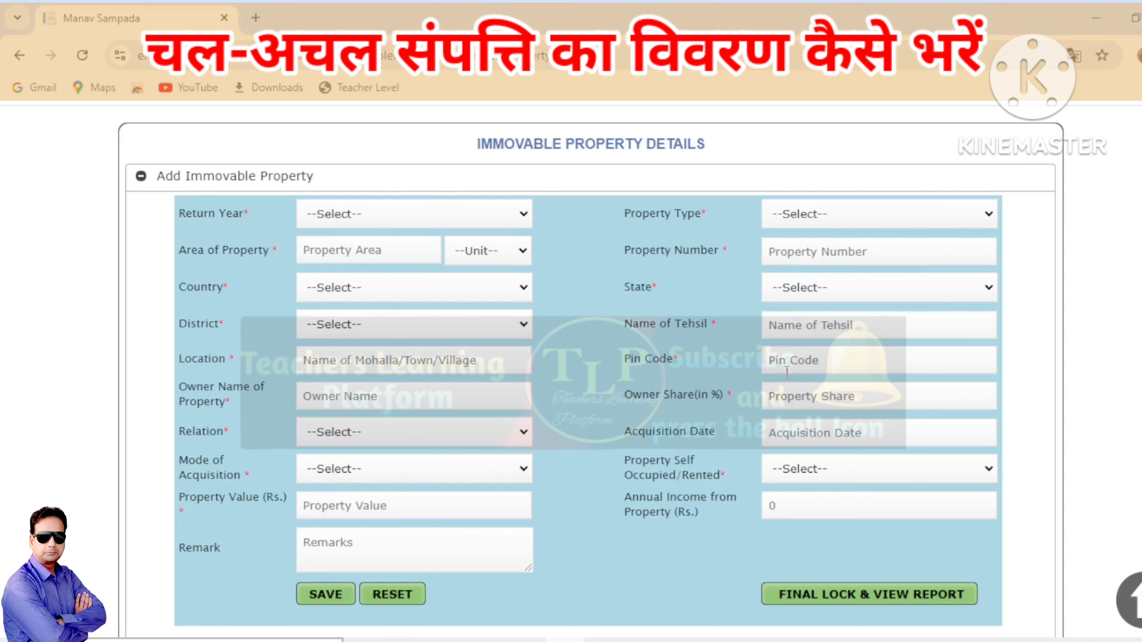
Step: Fill in the property's postal pin code with placeholder zeros and set the owner share to 100 percent
left_click(790, 360)
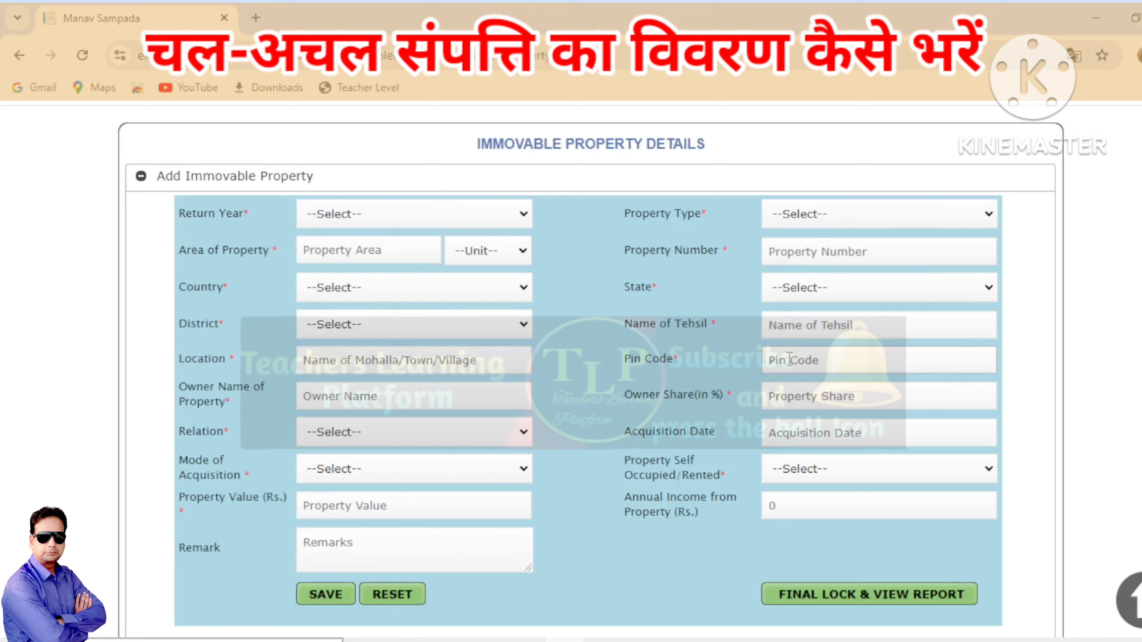
left_click(790, 360)
type("0")
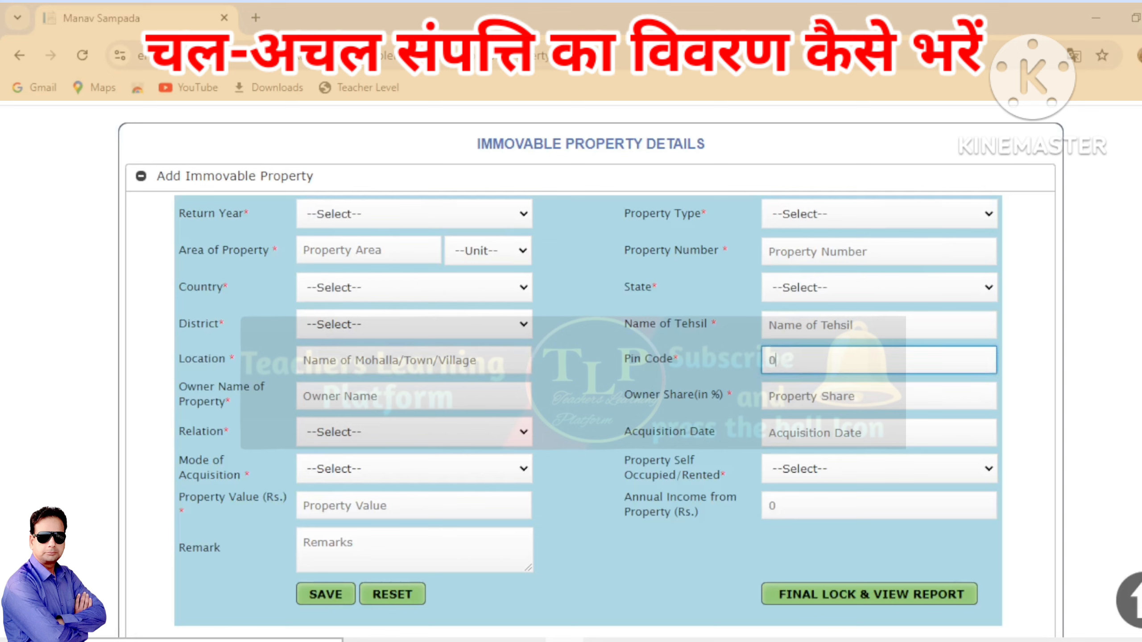
type("000")
left_click(386, 396)
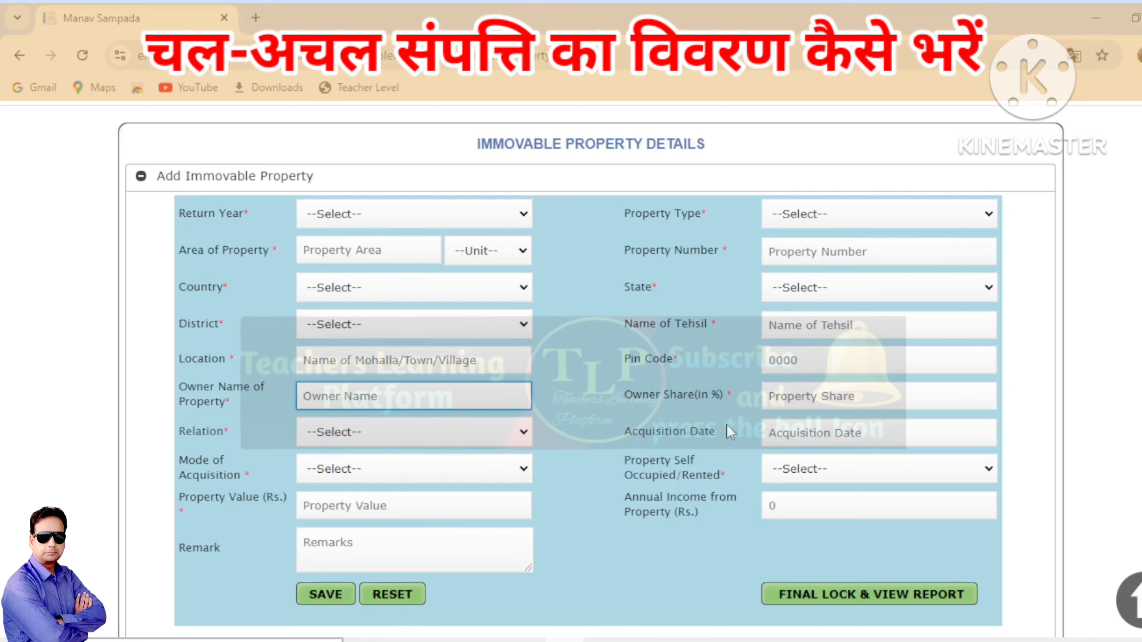
left_click(808, 400)
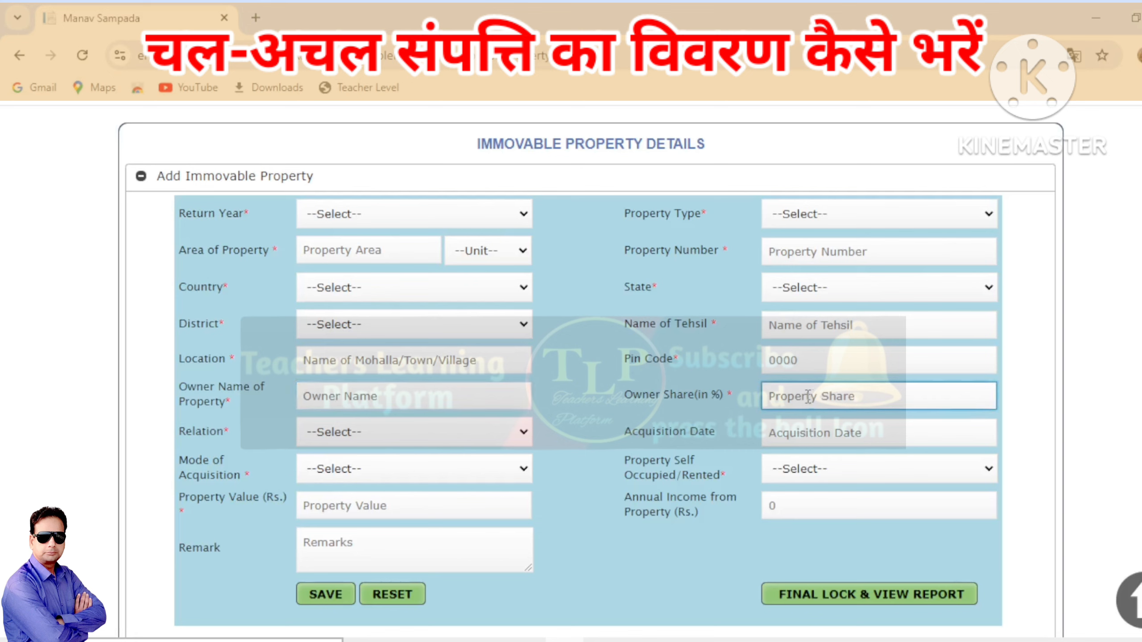
type("100")
Step: Set the property owner's relation to Wife and open the acquisition date calendar
left_click(358, 445)
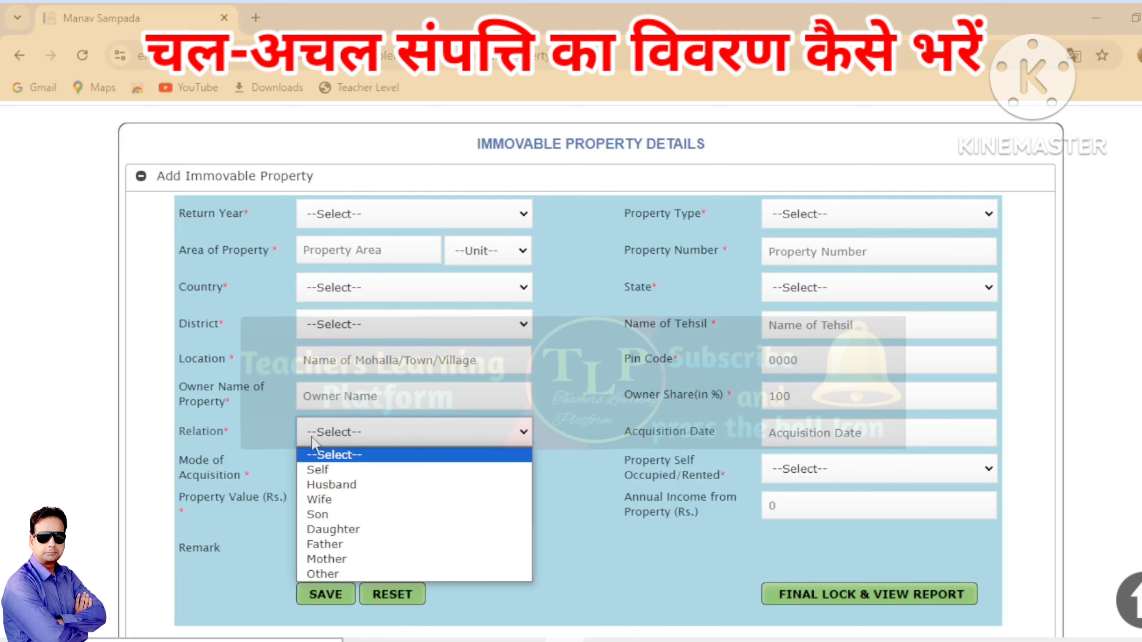
left_click(324, 500)
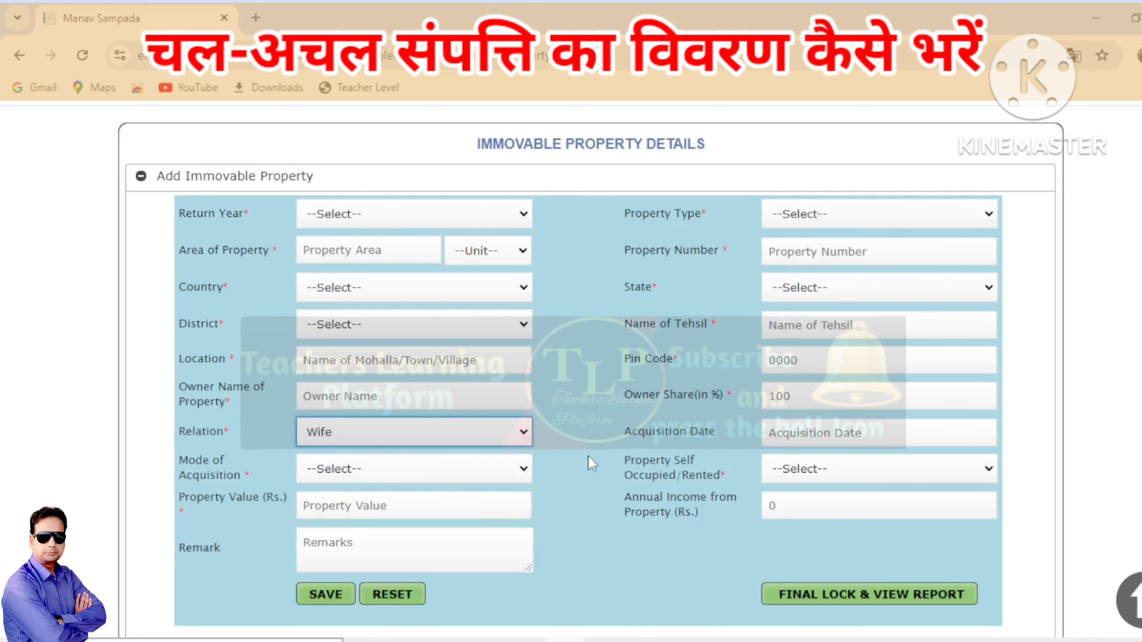
left_click(366, 438)
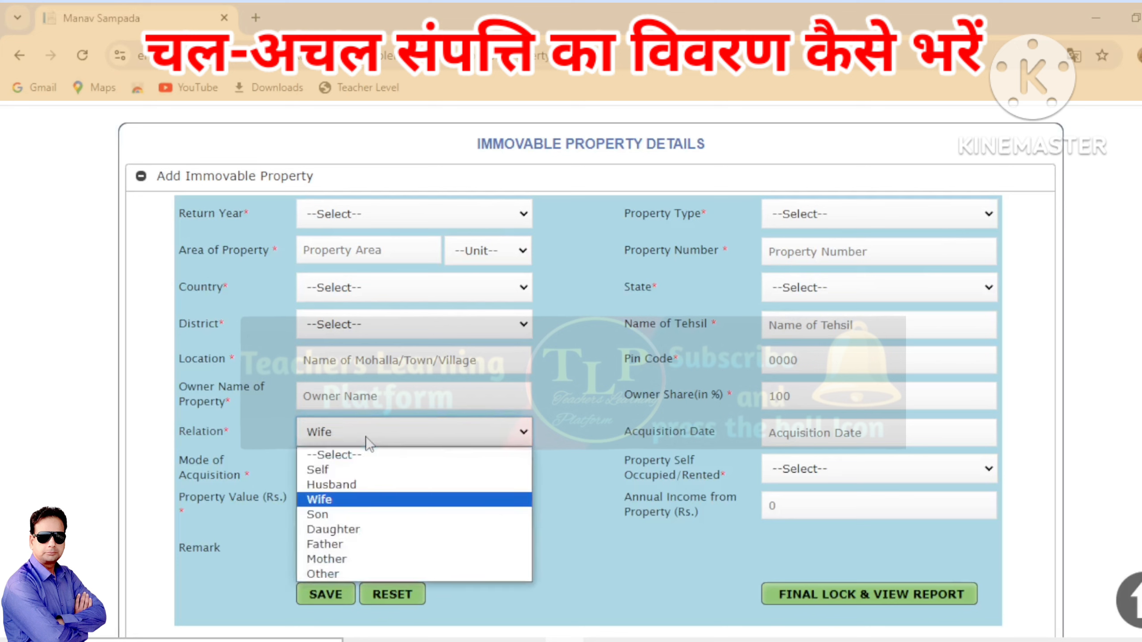
left_click(320, 499)
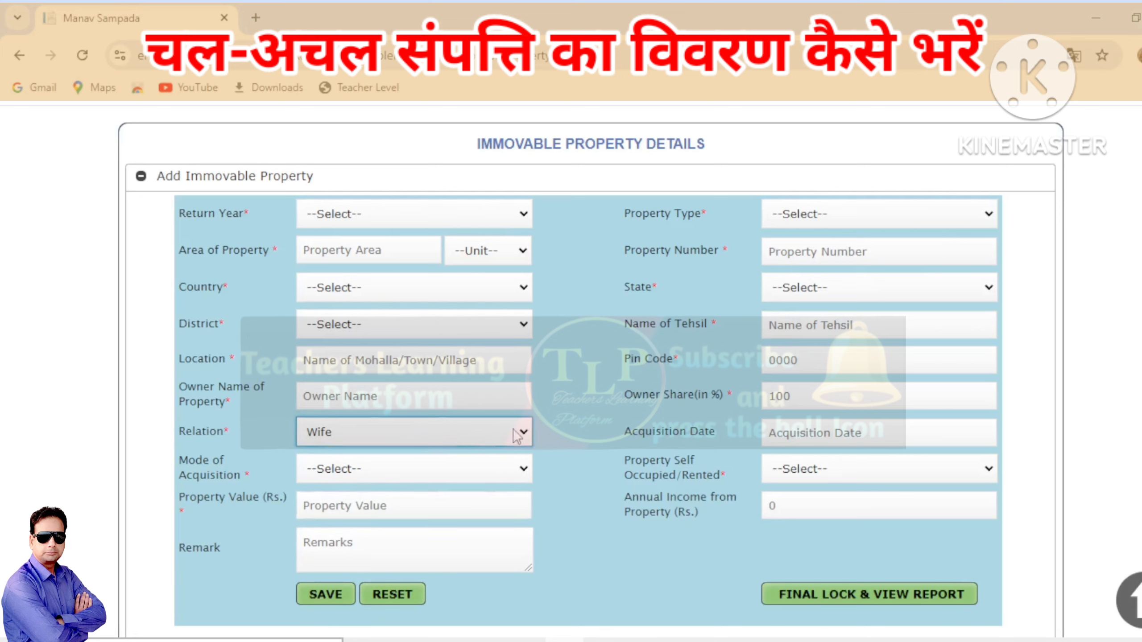
left_click(827, 432)
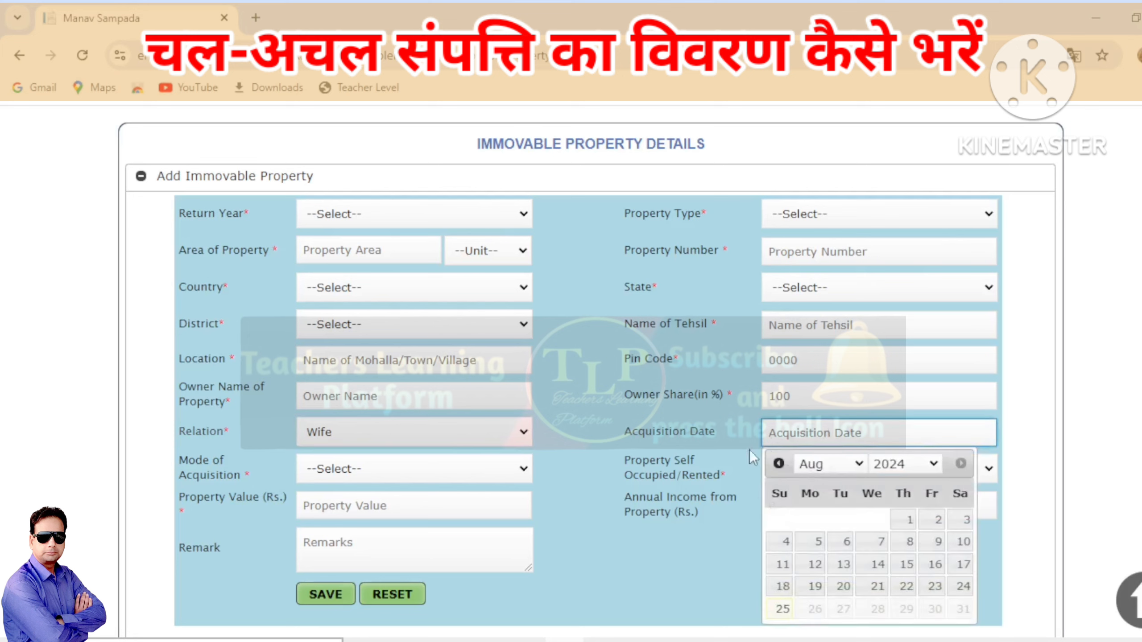
Step: Set the property's mode of acquisition to Purchase and its occupancy to Self Occupied
left_click(402, 470)
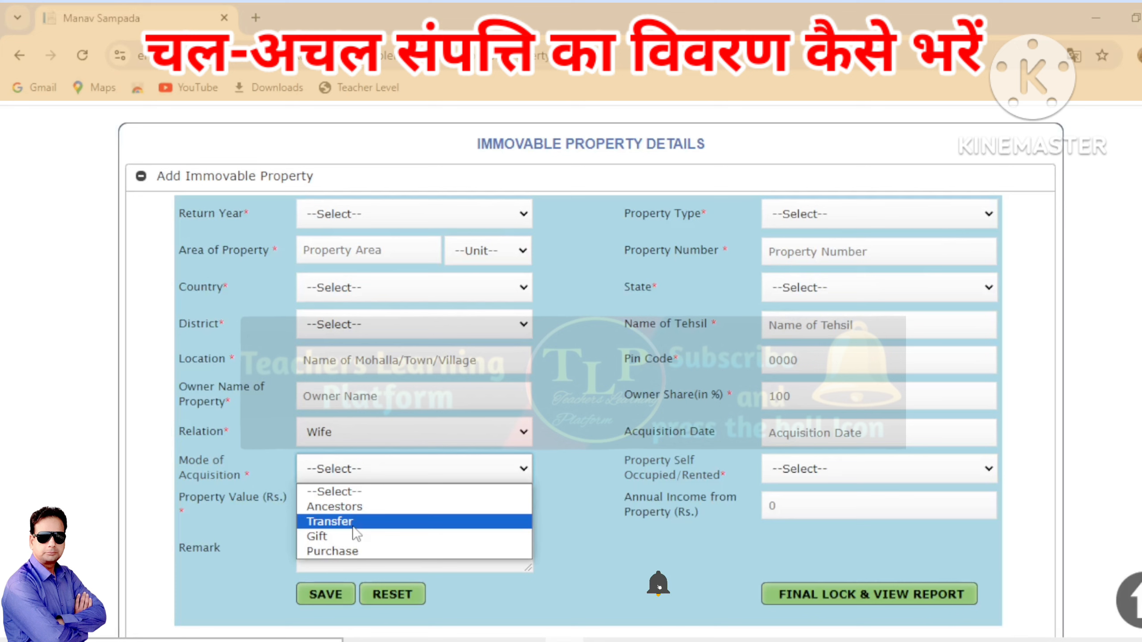
left_click(323, 550)
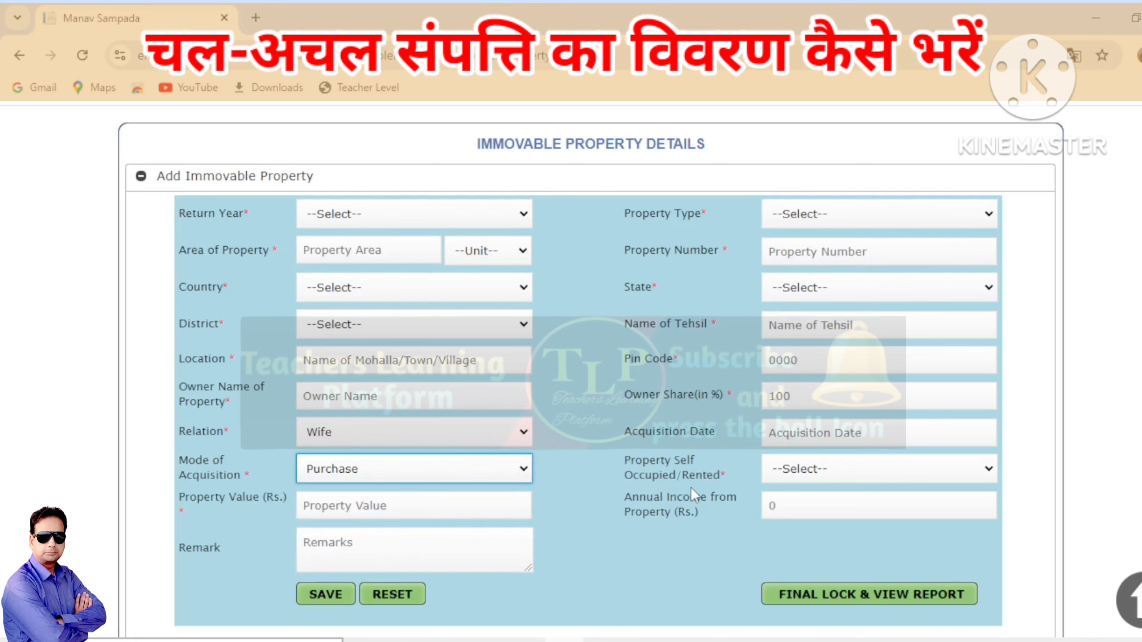
left_click(829, 471)
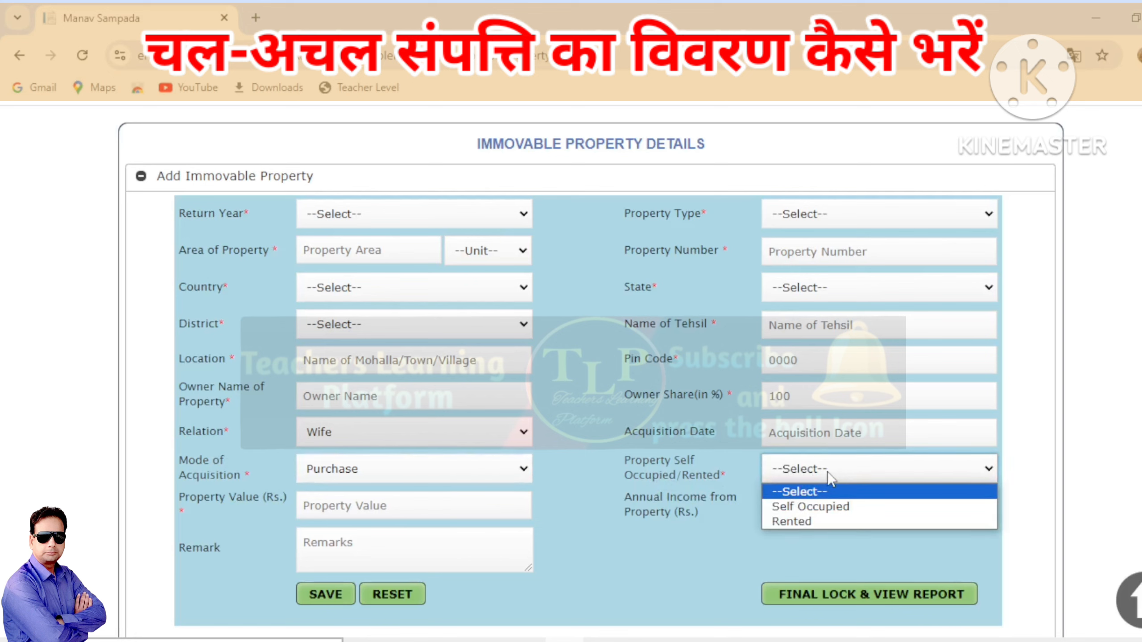
left_click(828, 507)
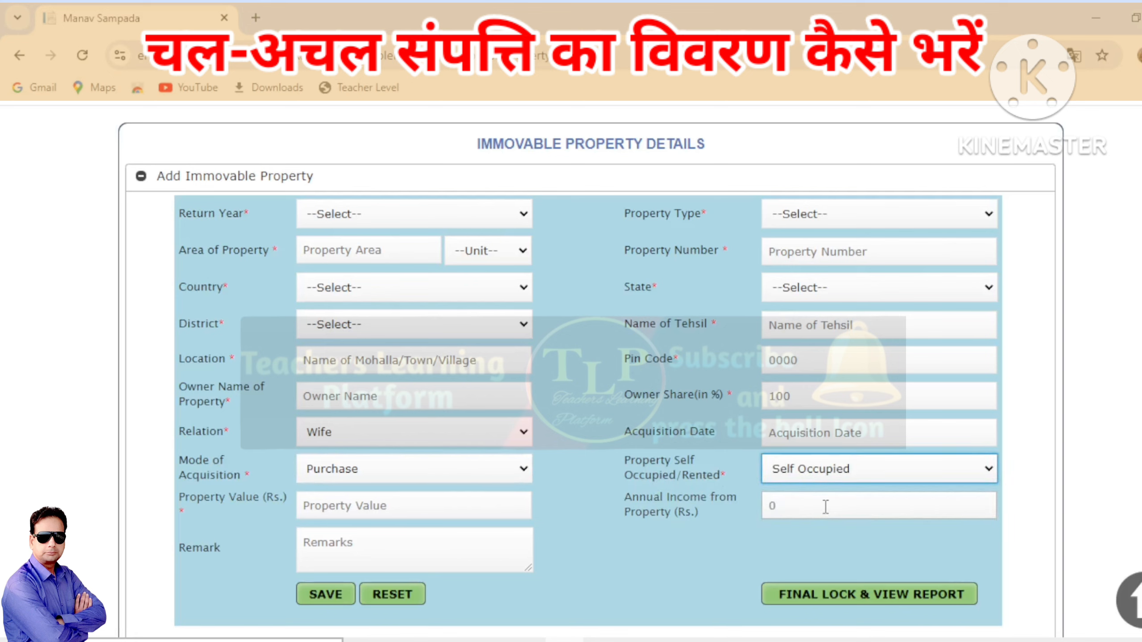
Step: Try entering a property value of 20000 and check the annual income and remark fields
left_click(404, 504)
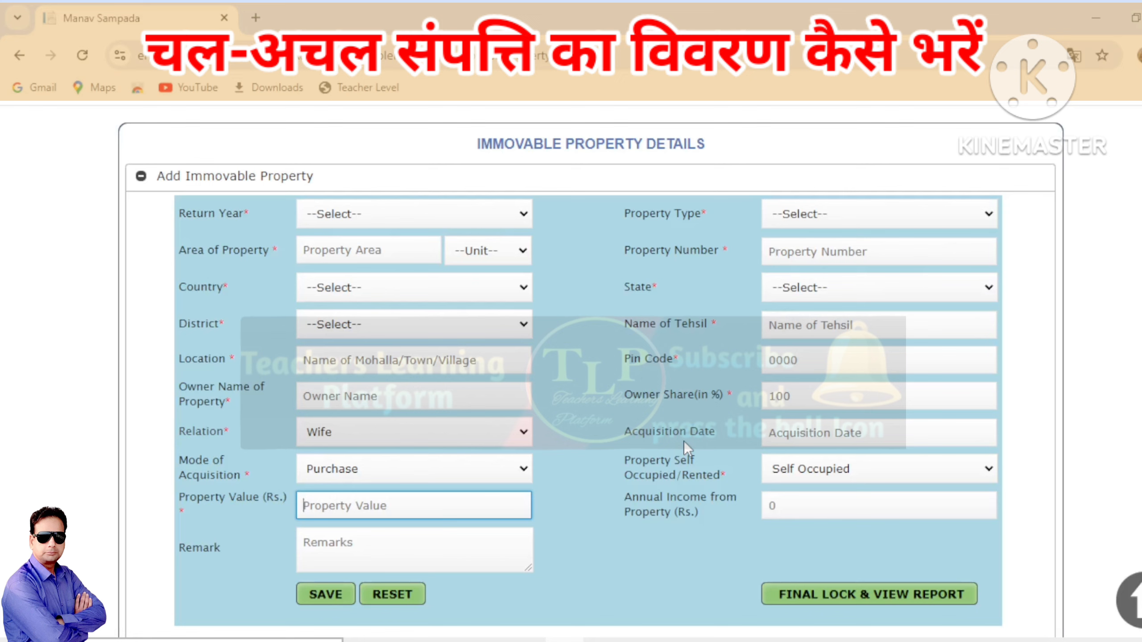
type("20000")
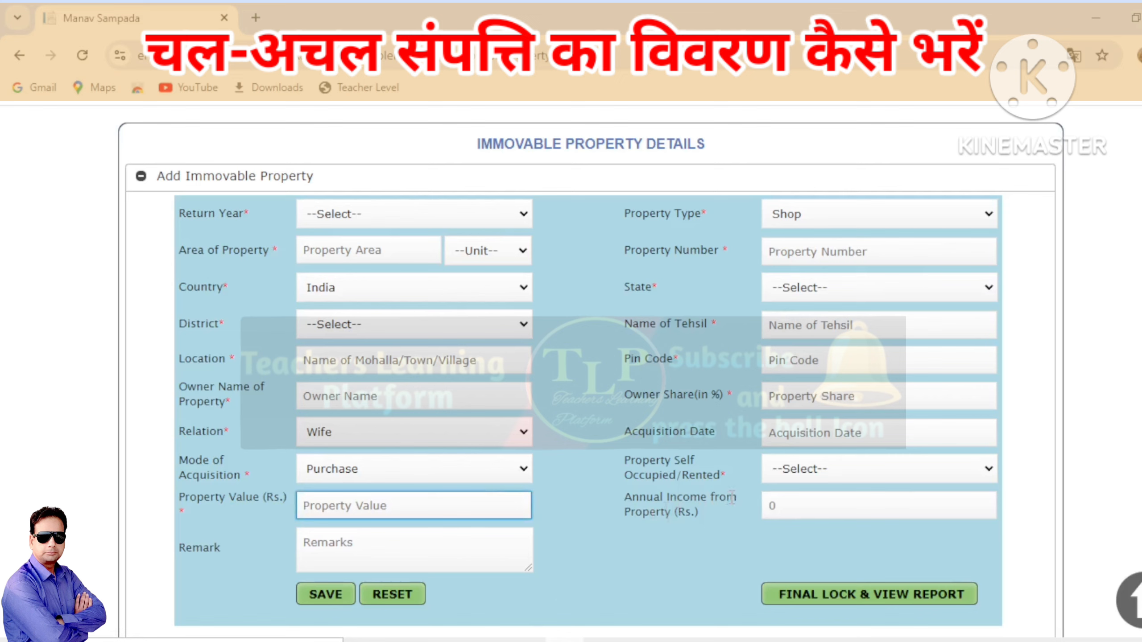
left_click(818, 505)
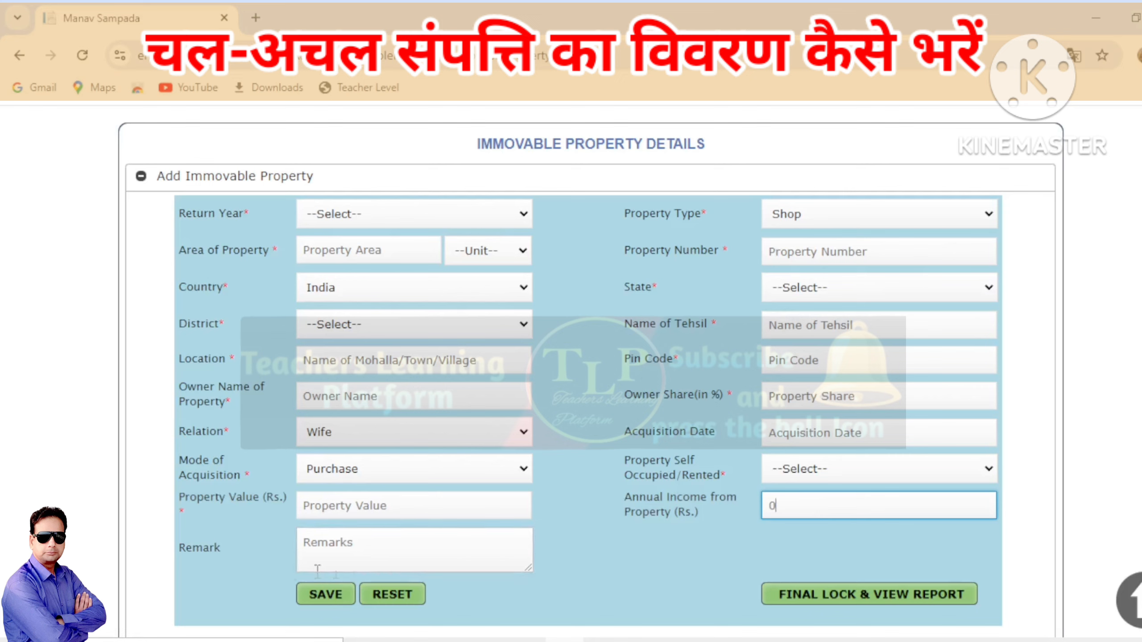
left_click(329, 549)
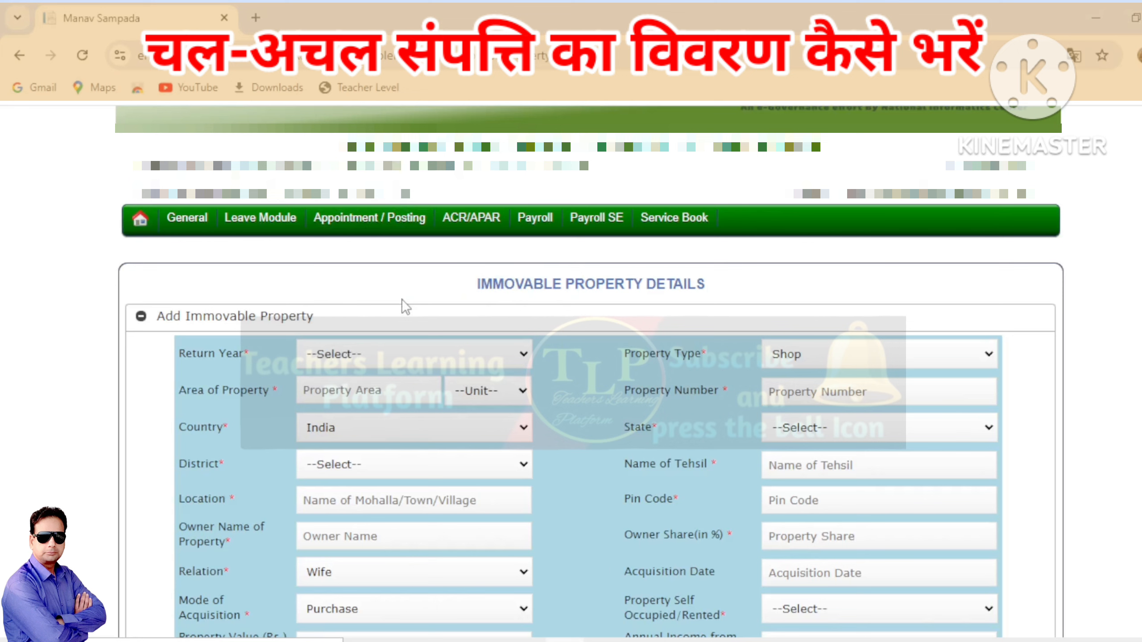
Step: Open the Movable Property return form
mouse_move(187, 218)
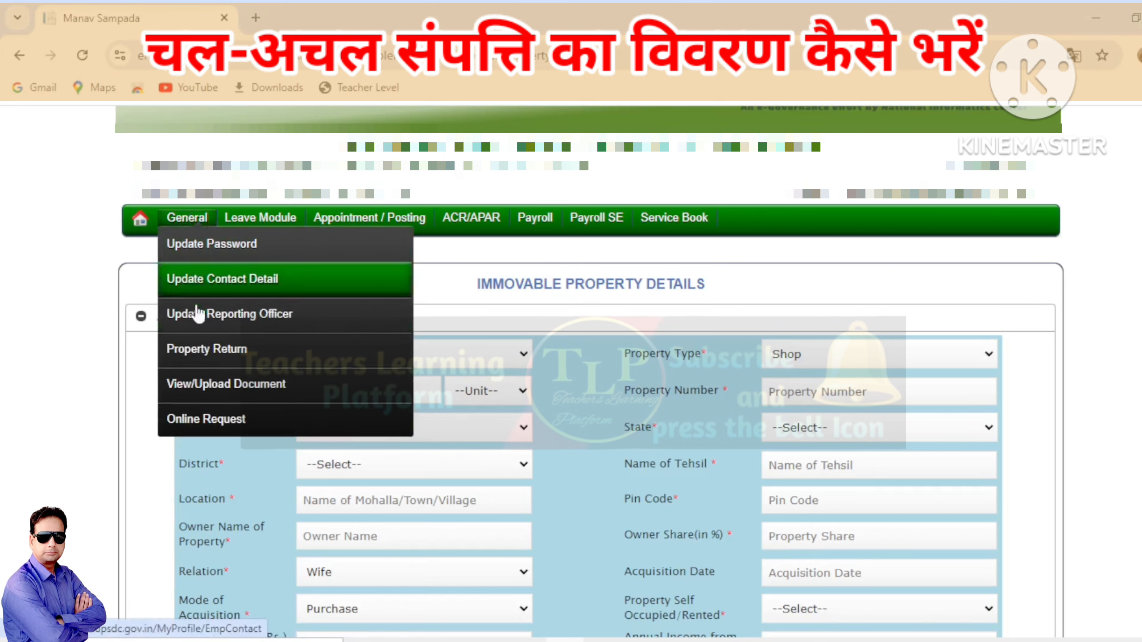
mouse_move(199, 356)
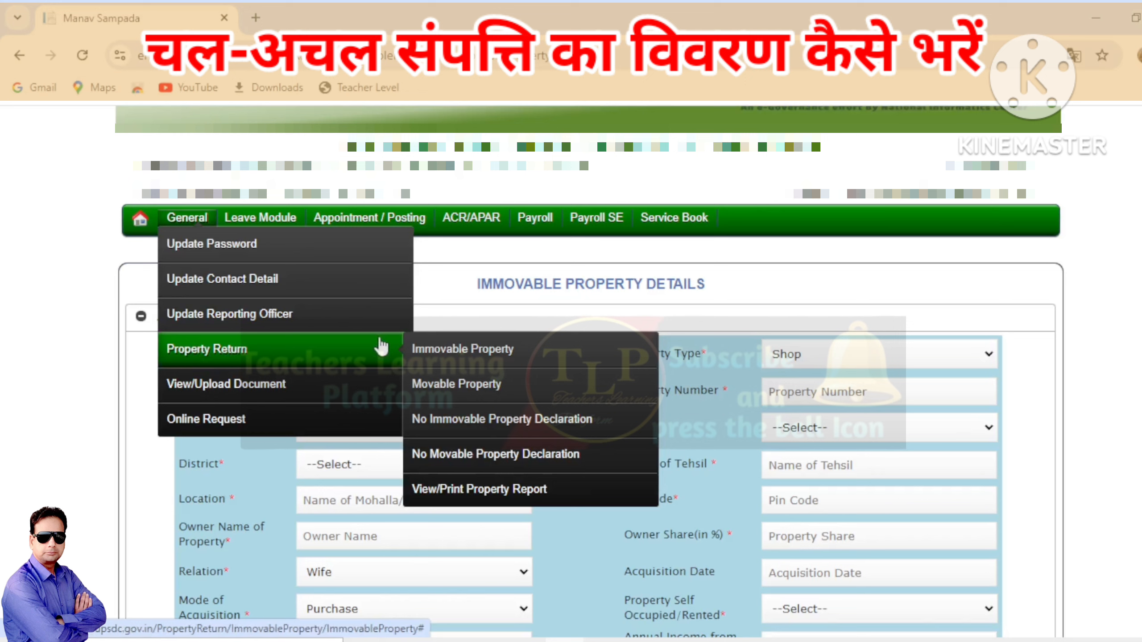
left_click(481, 389)
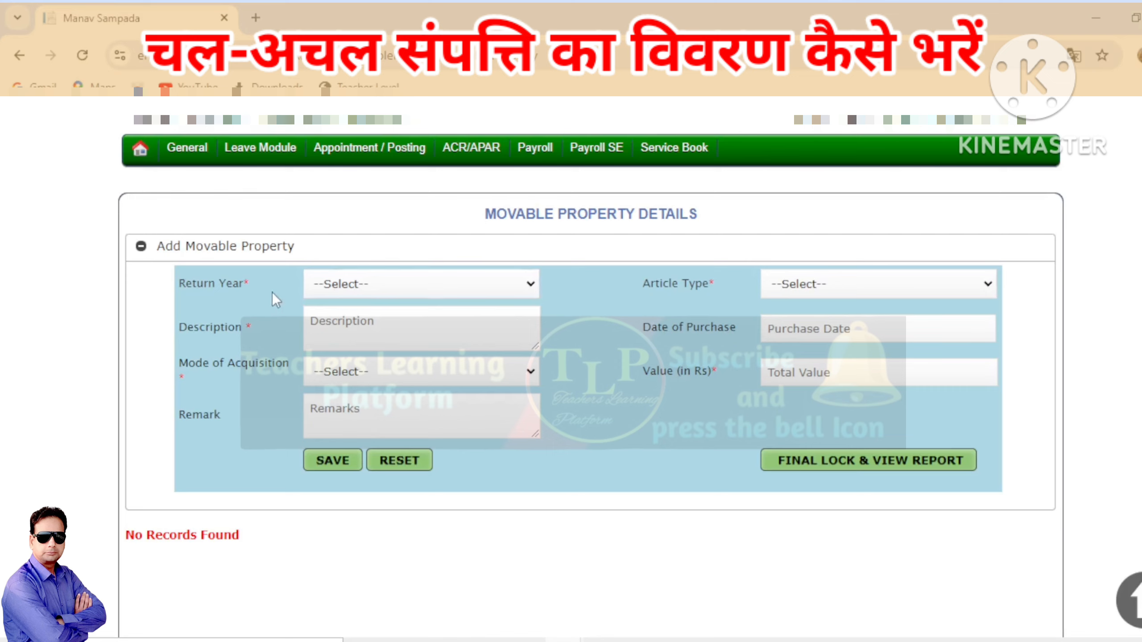
Step: Set the movable property's return year to 2023 and its article type to Share
left_click(362, 296)
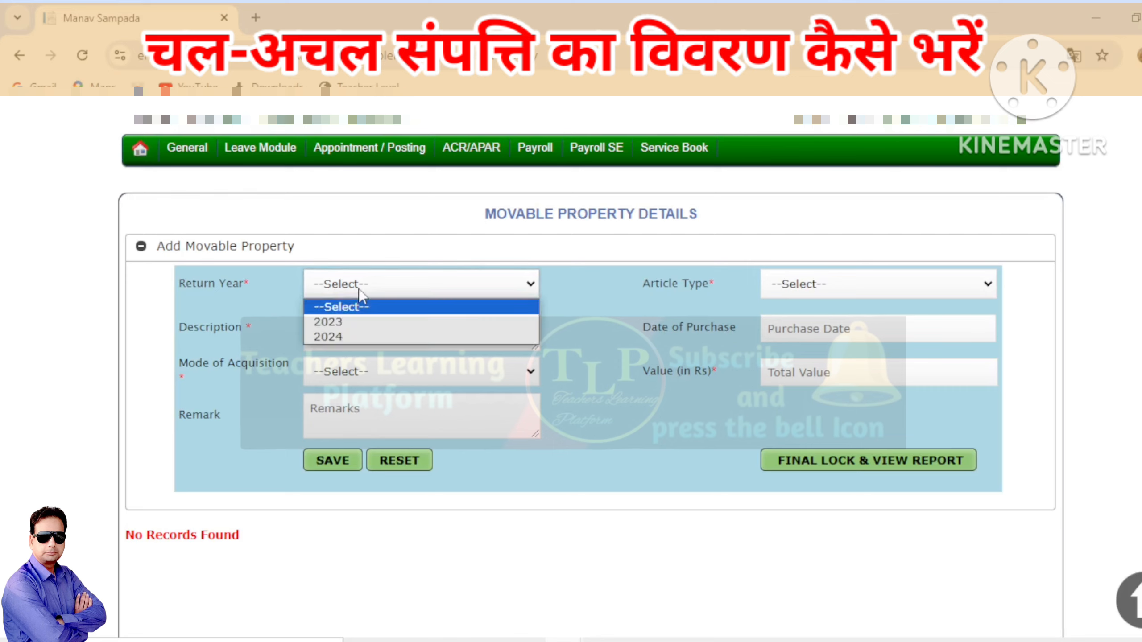
left_click(349, 322)
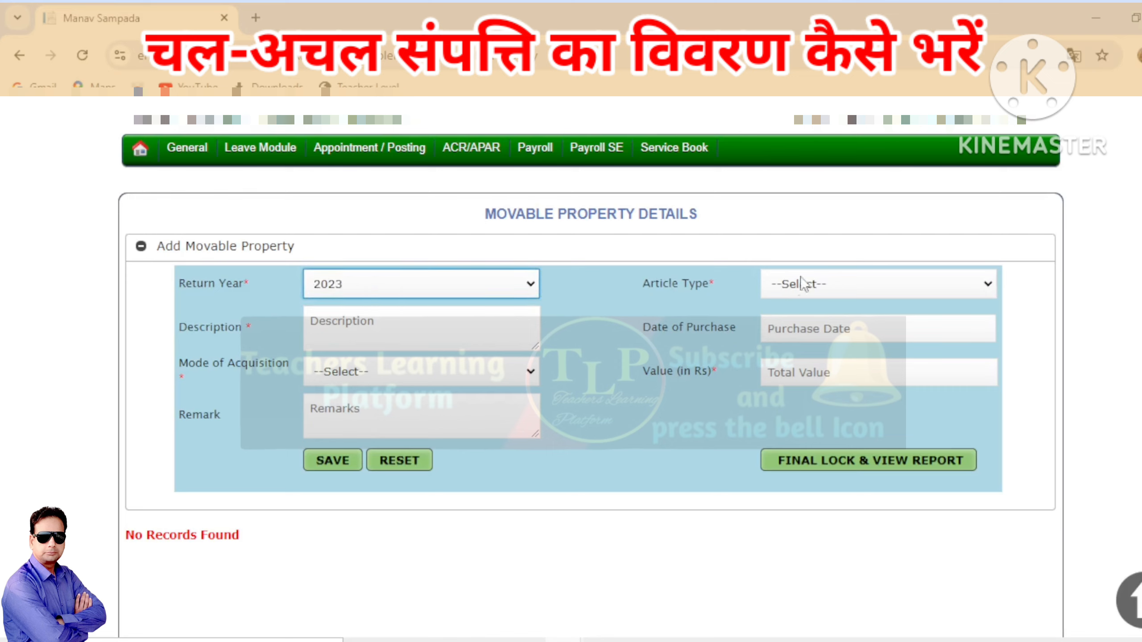
left_click(817, 289)
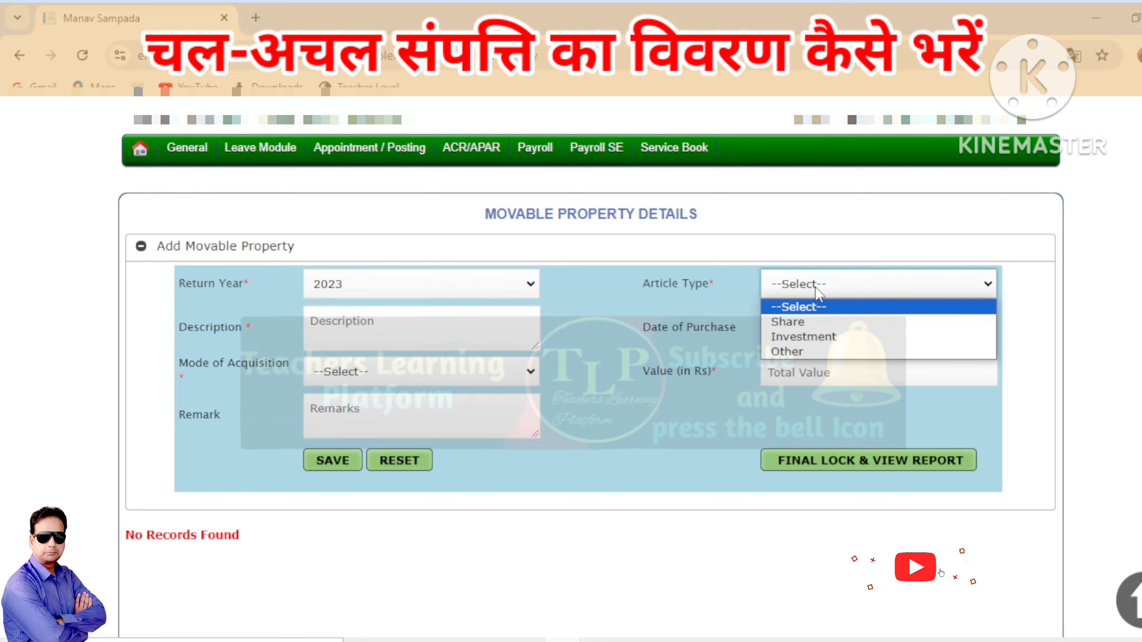
left_click(792, 329)
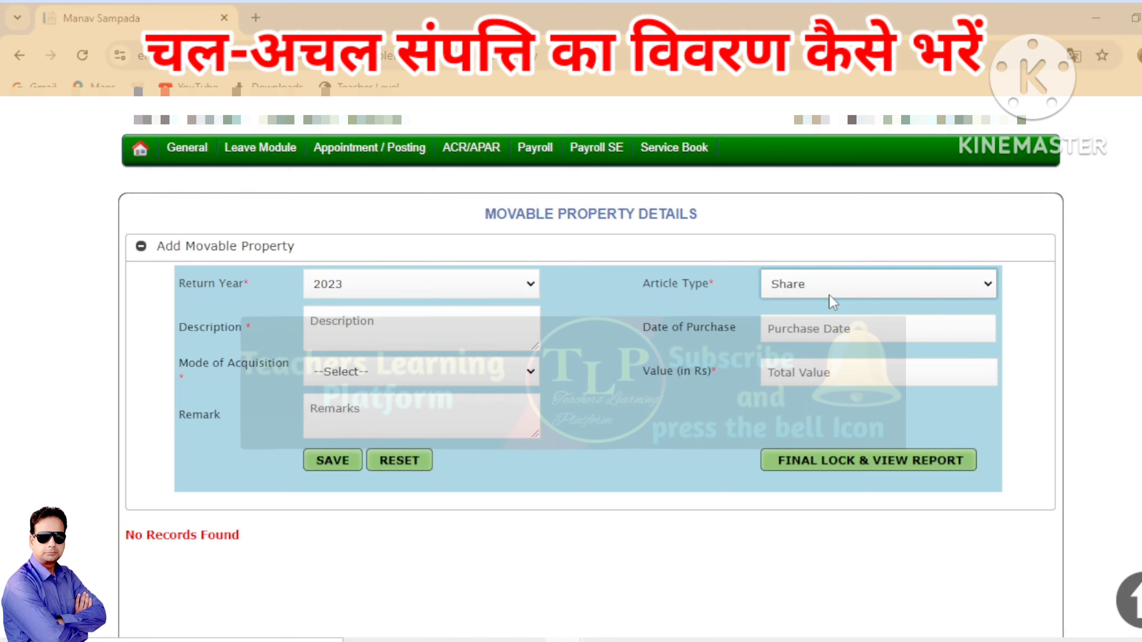
Step: Set the mode of acquisition to Purchase while going through the description, purchase date, value and remark fields
left_click(372, 321)
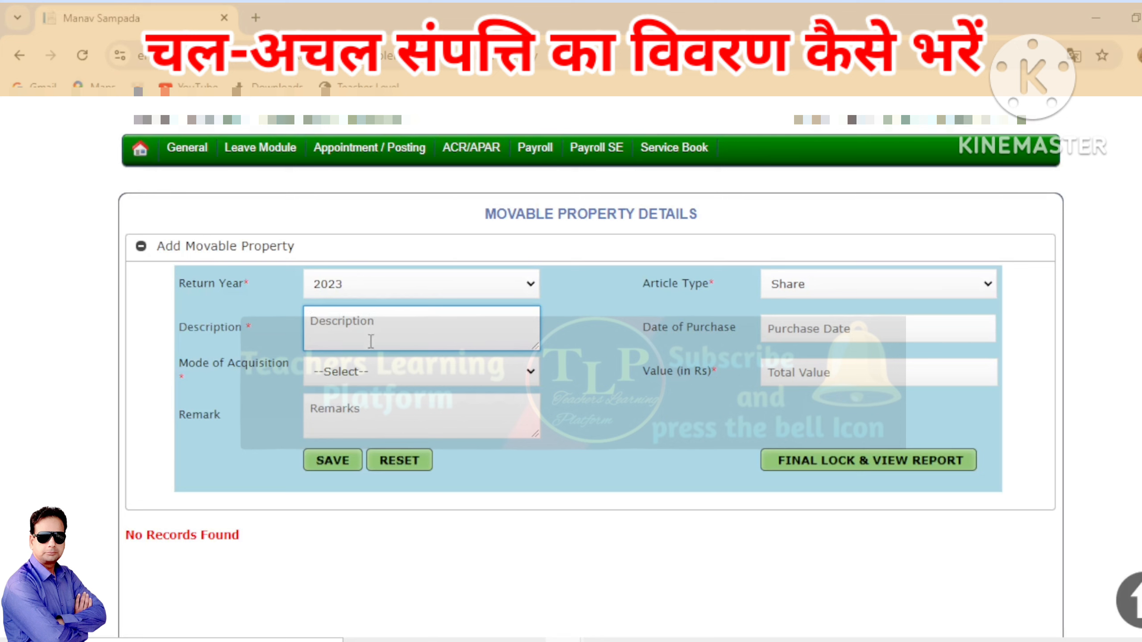
left_click(828, 328)
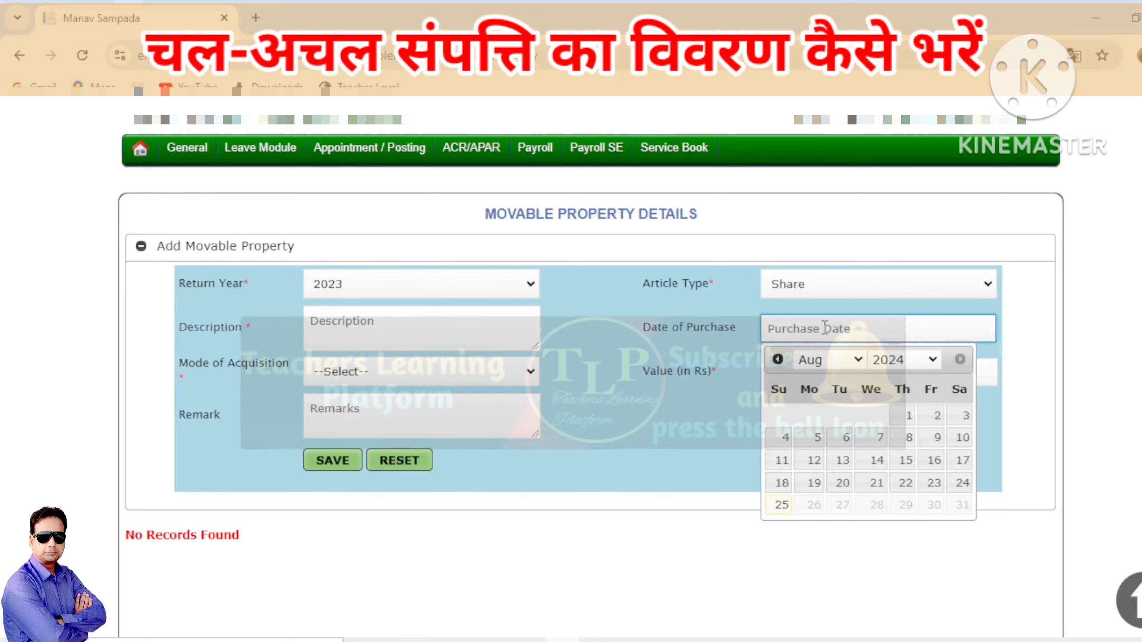
left_click(208, 378)
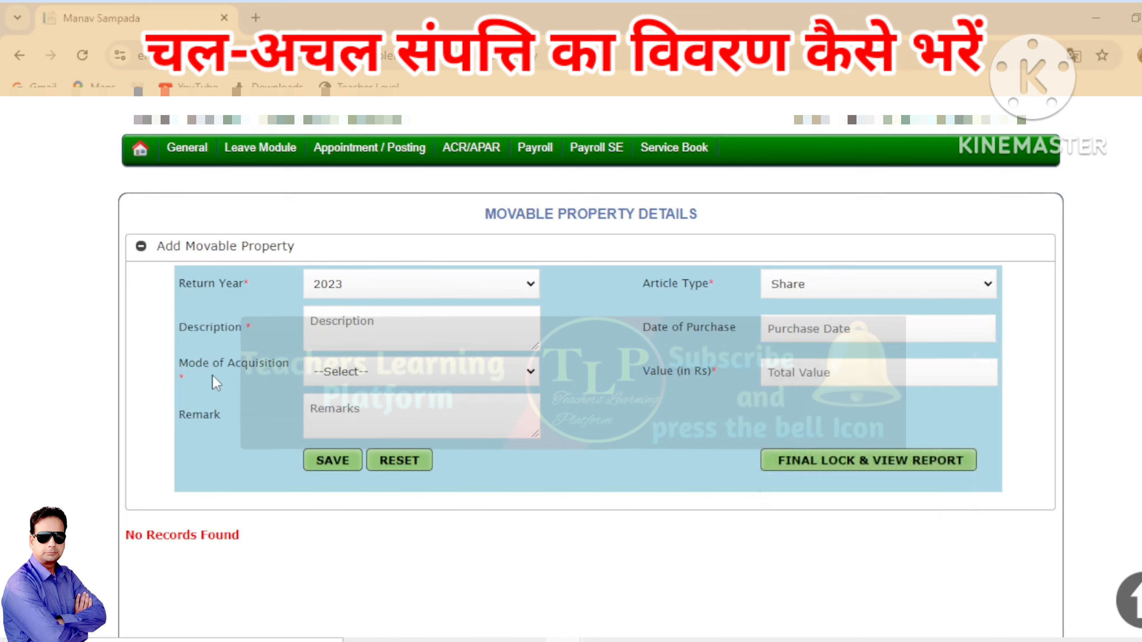
left_click(362, 373)
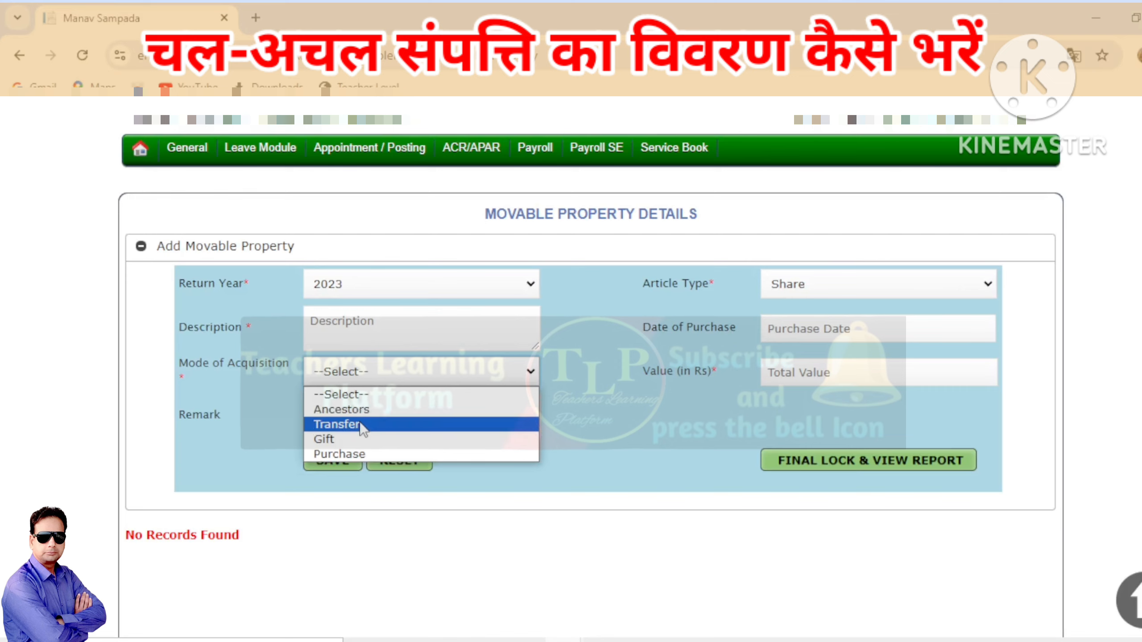
left_click(348, 451)
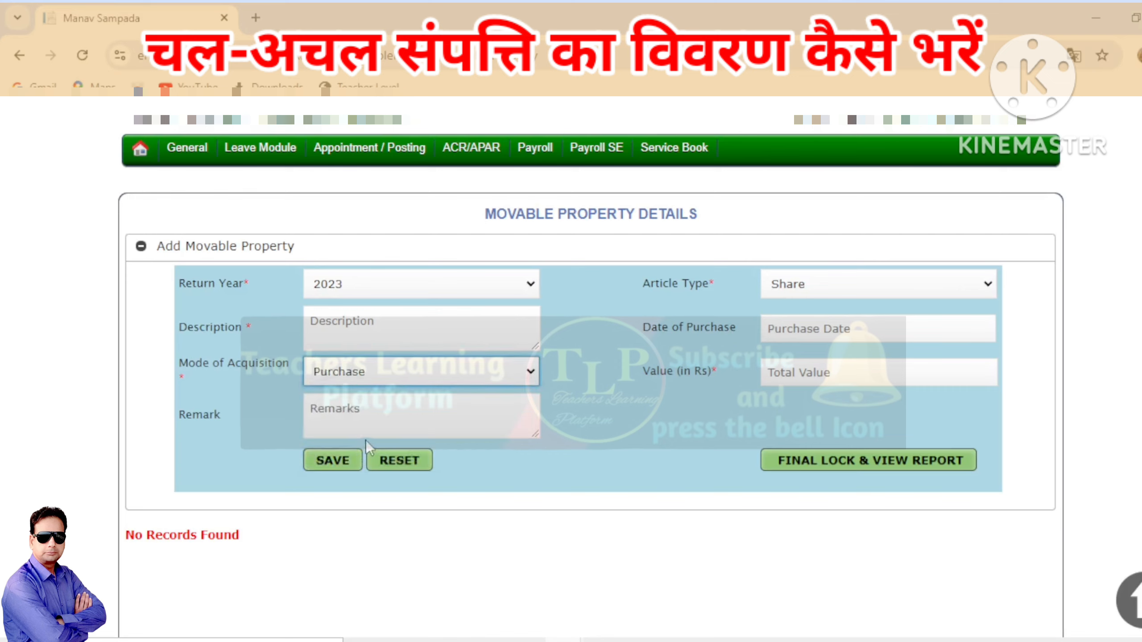
left_click(793, 376)
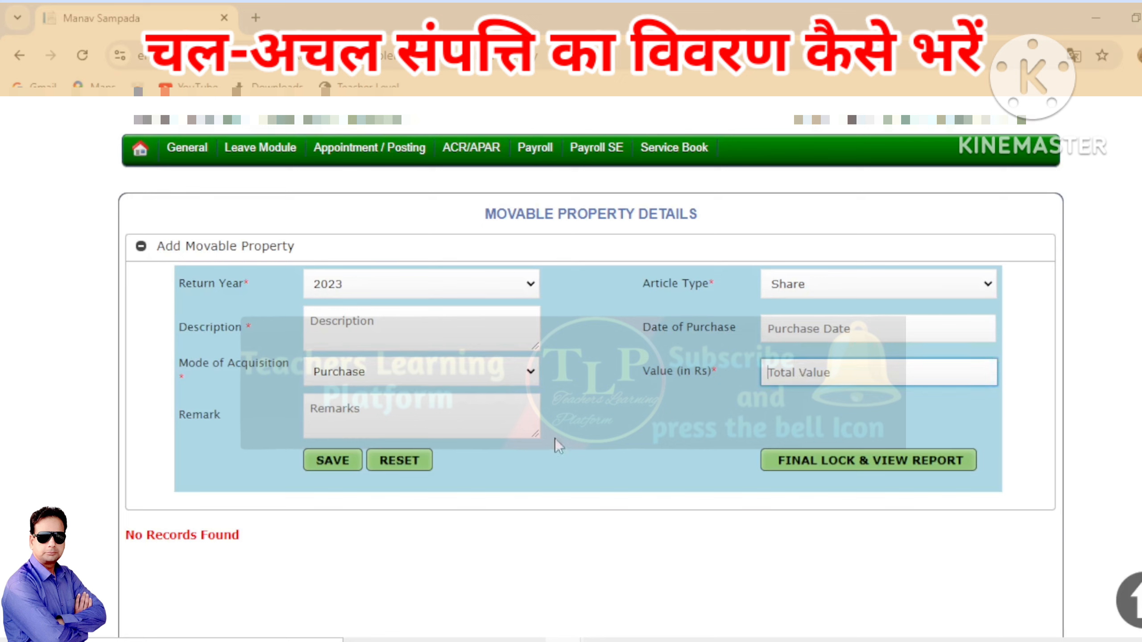
left_click(348, 414)
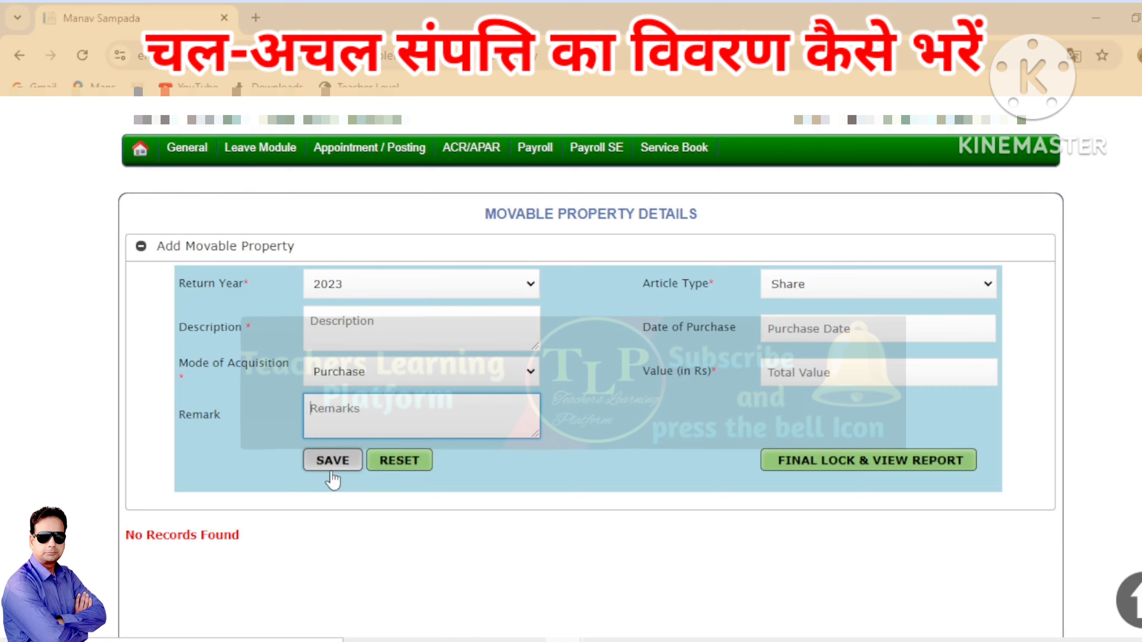
Step: Try Investment as the movable property's article type, and set it to Other instead
left_click(797, 291)
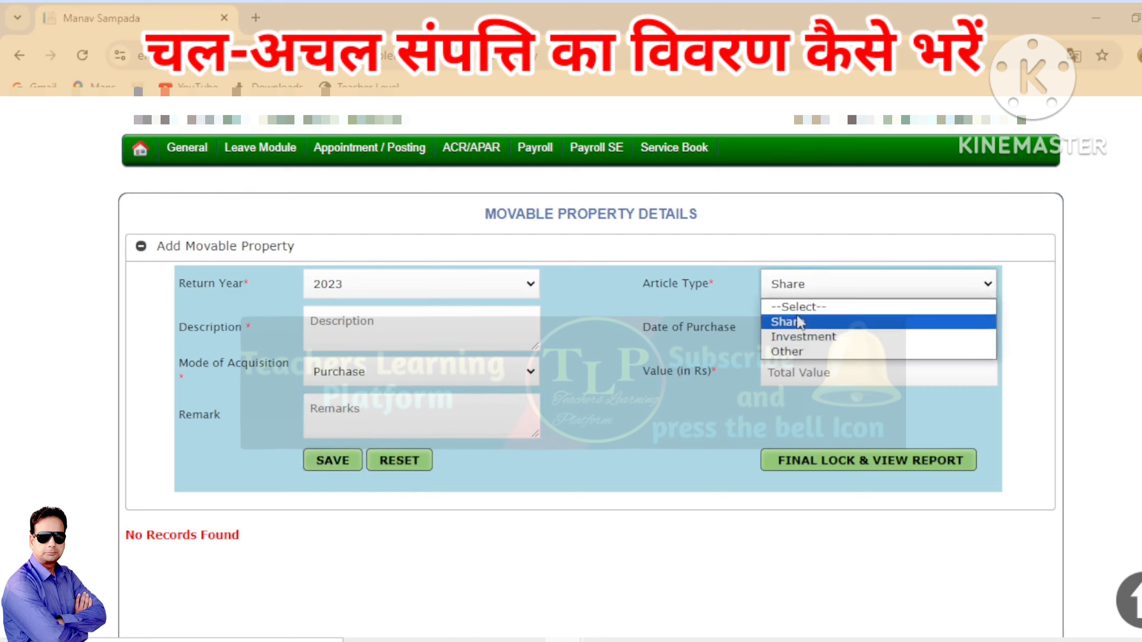
left_click(803, 336)
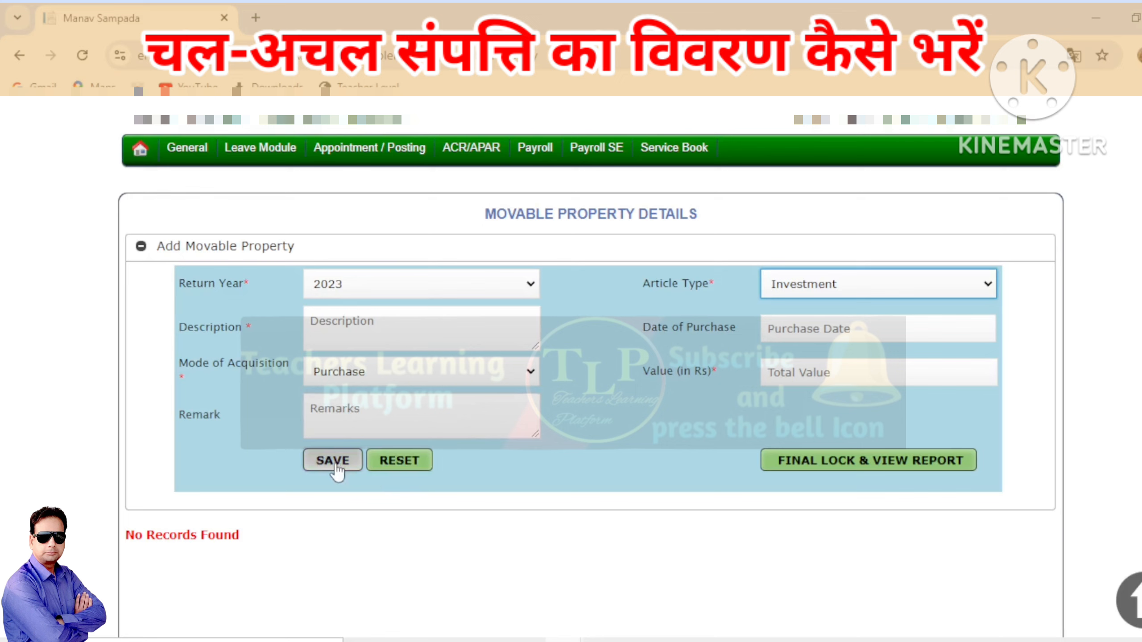
left_click(787, 283)
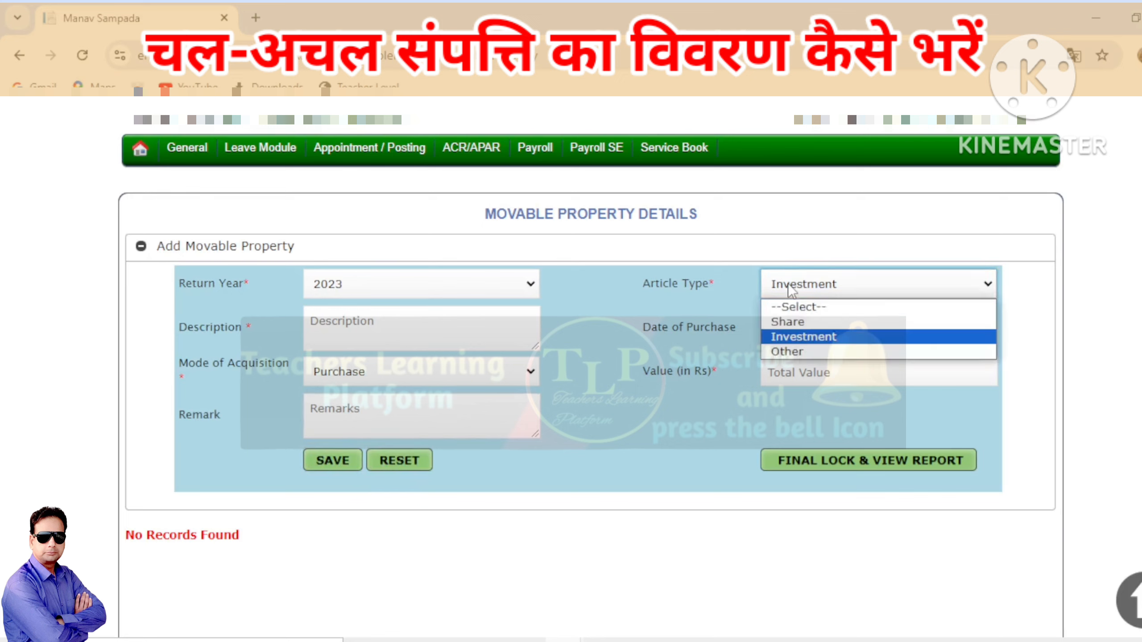
left_click(785, 353)
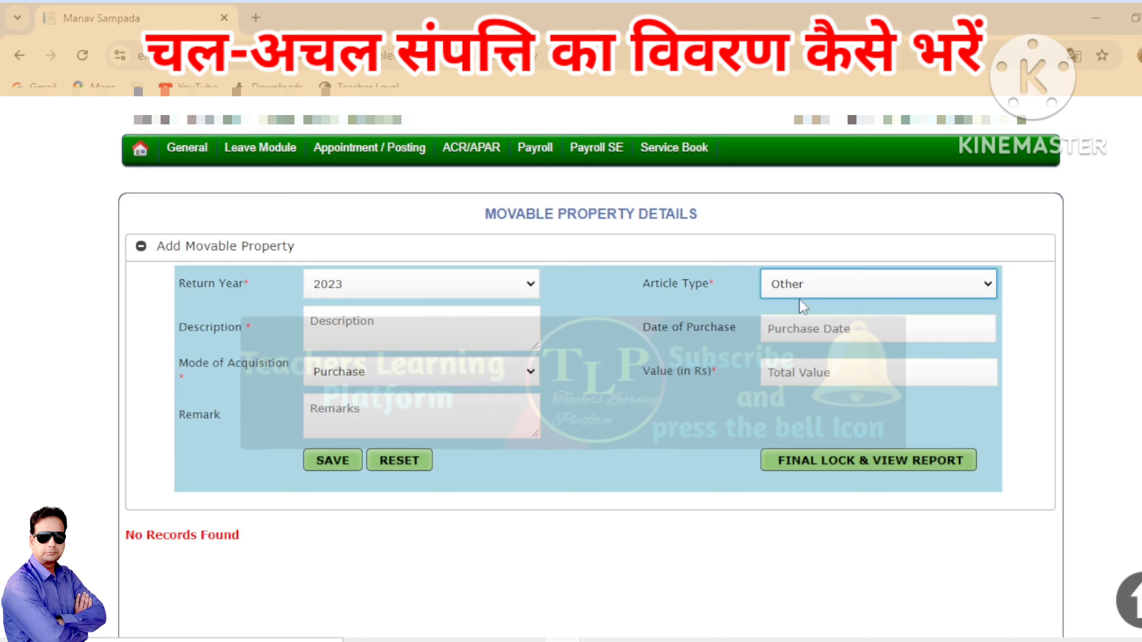
Step: Go through the description, purchase date and value fields for the Other article, keeping Purchase as the mode of acquisition
left_click(367, 327)
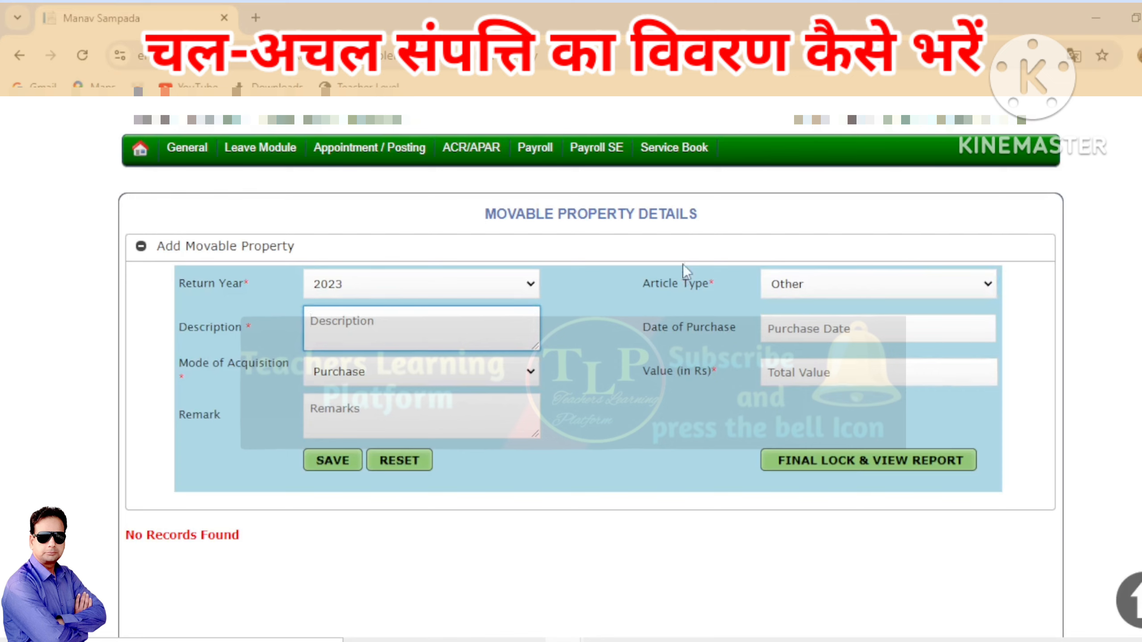
left_click(810, 329)
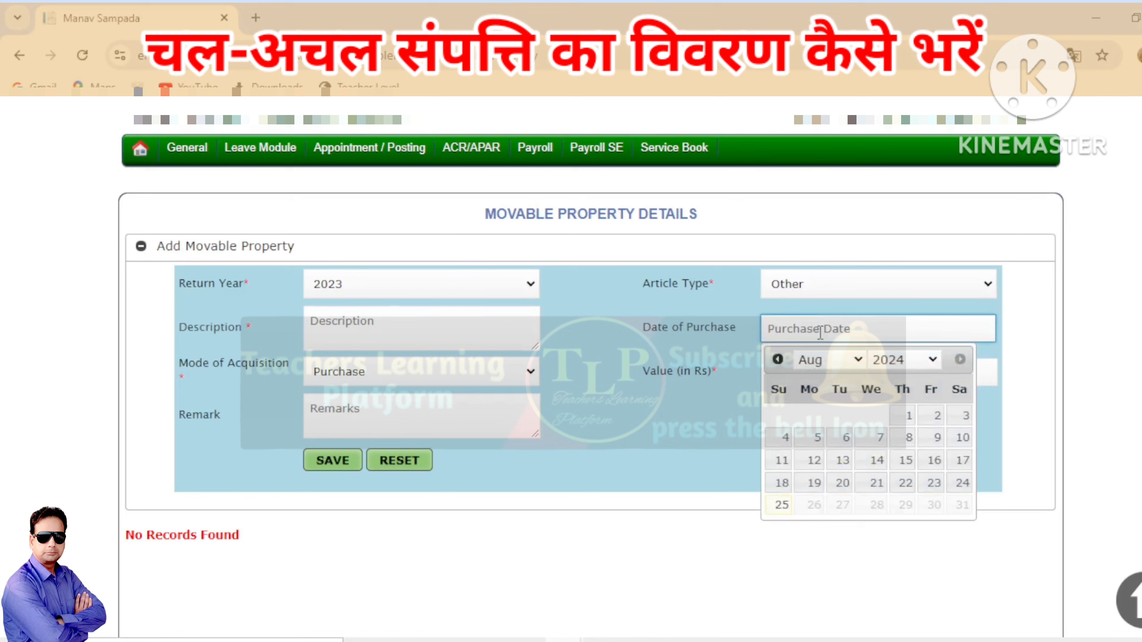
left_click(397, 379)
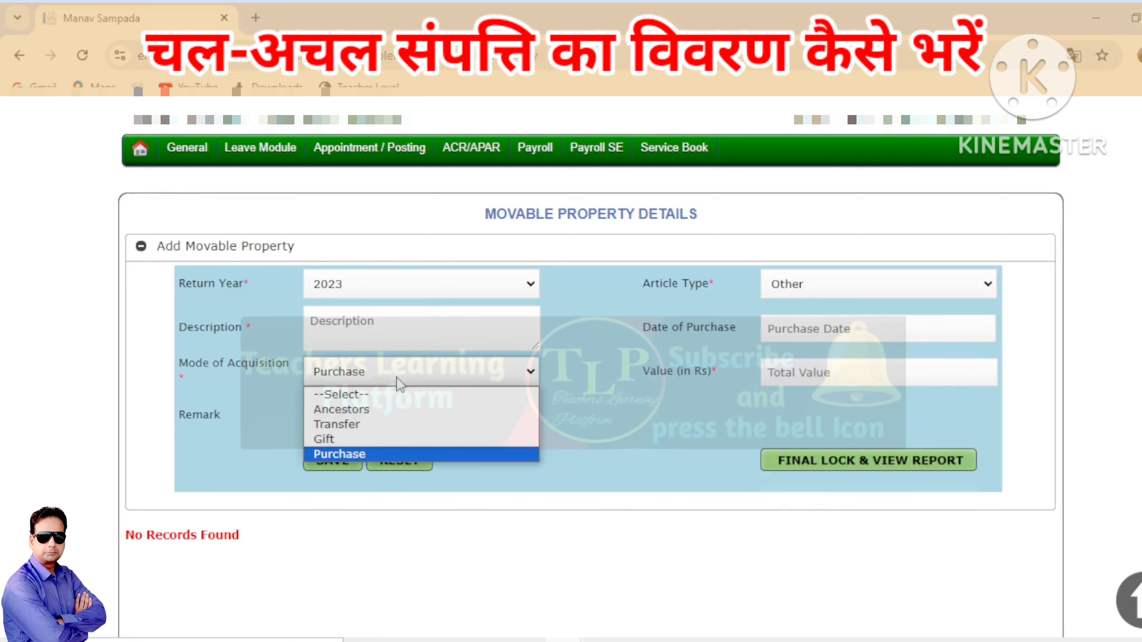
left_click(376, 450)
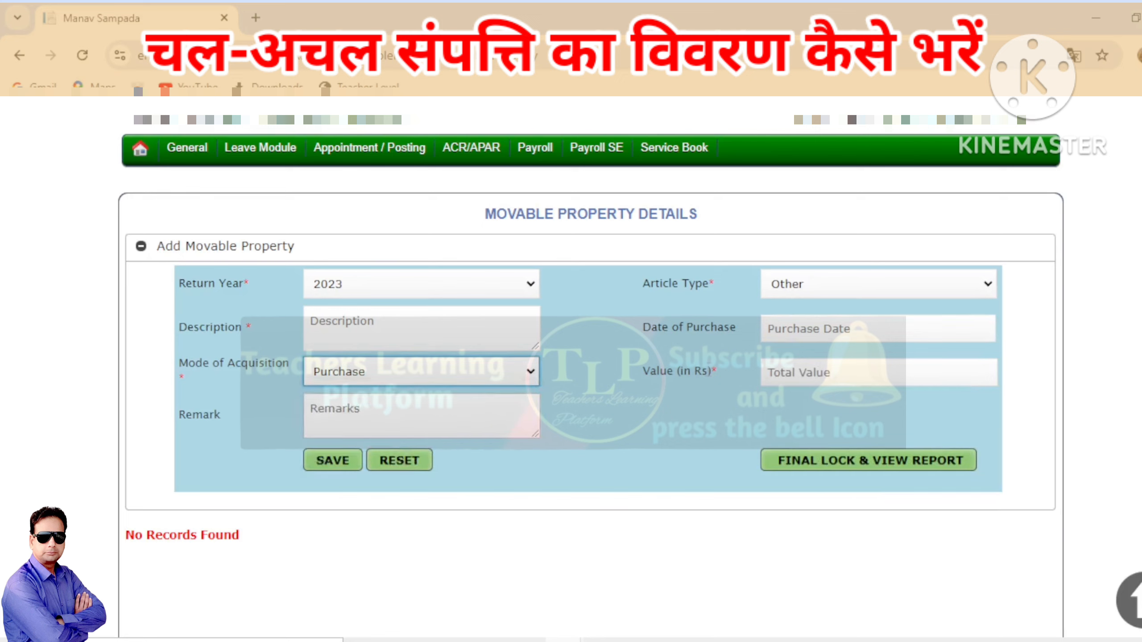
left_click(797, 374)
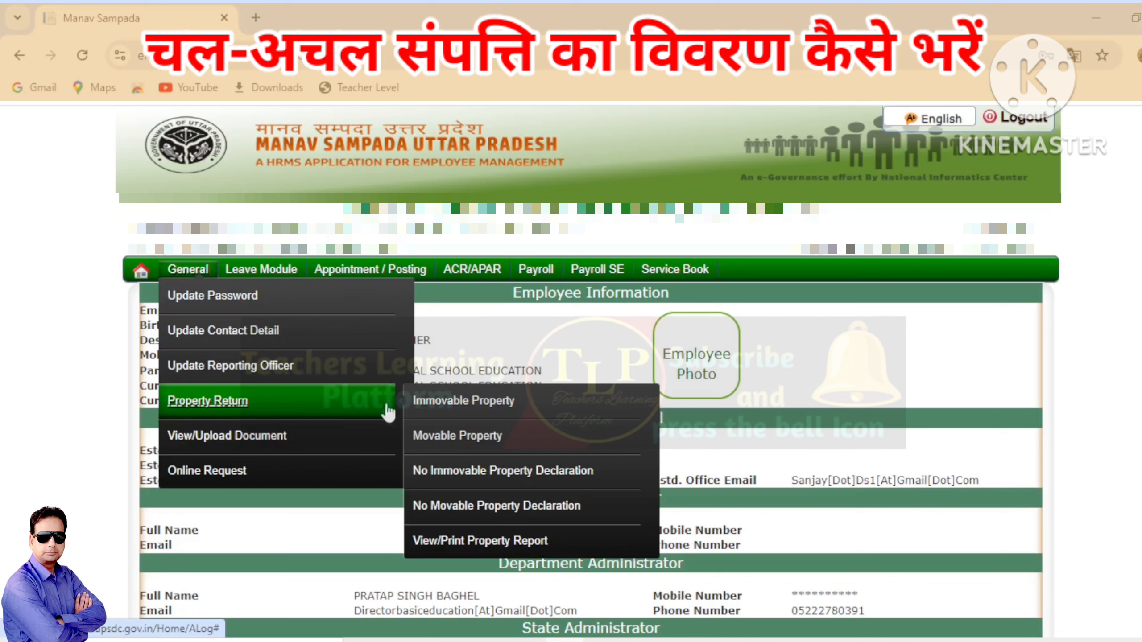
Step: Open the final property report page and set the return year to 2023
left_click(447, 546)
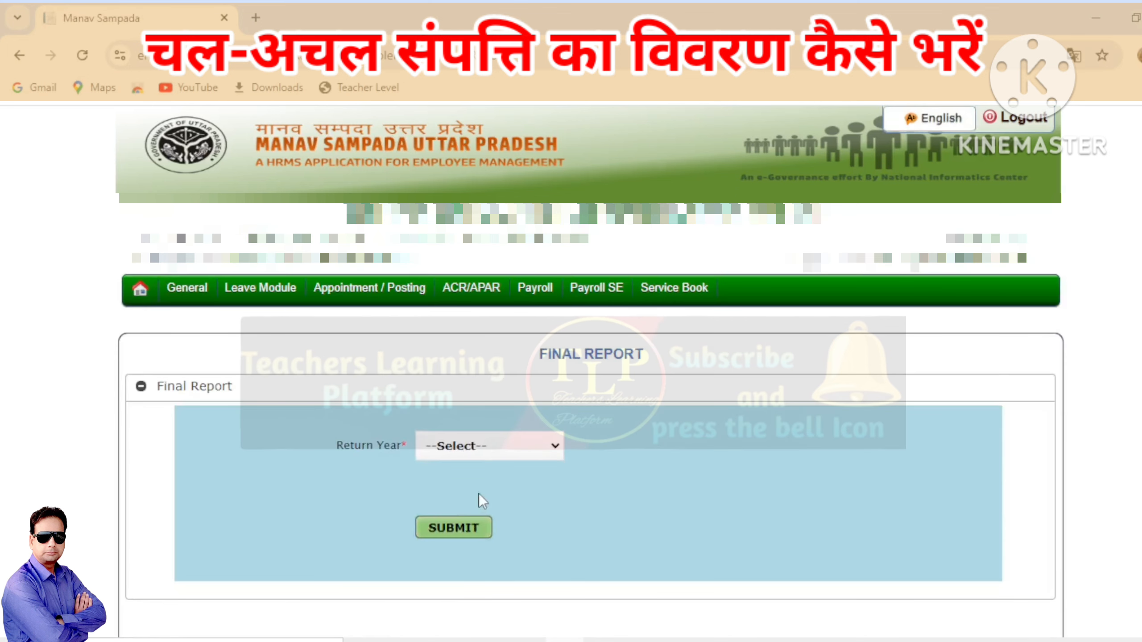
left_click(469, 452)
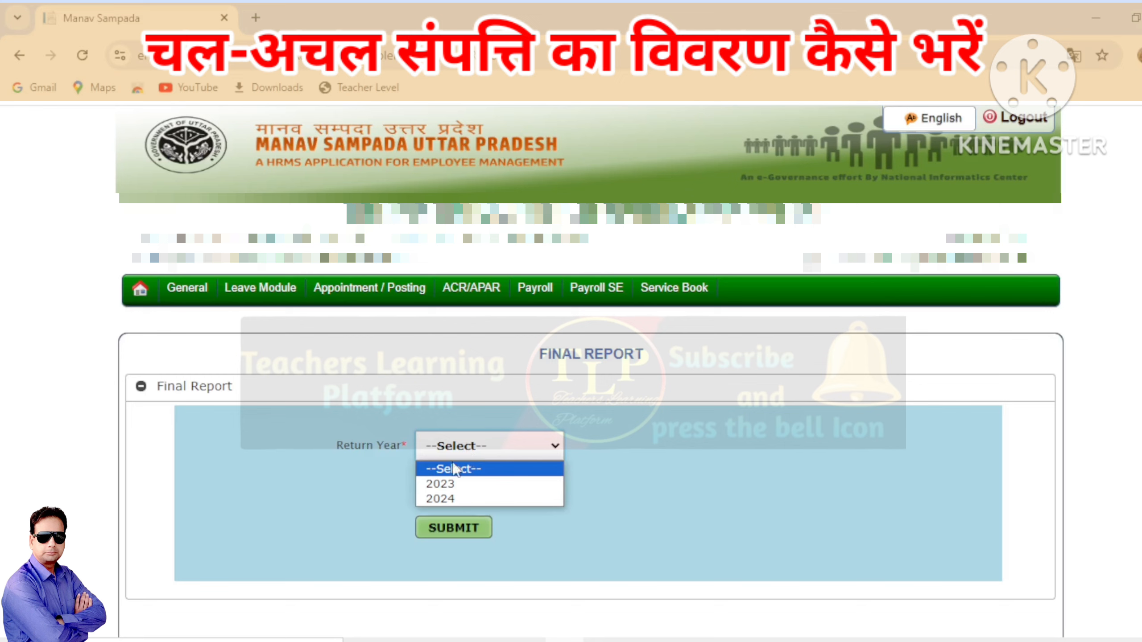
left_click(449, 484)
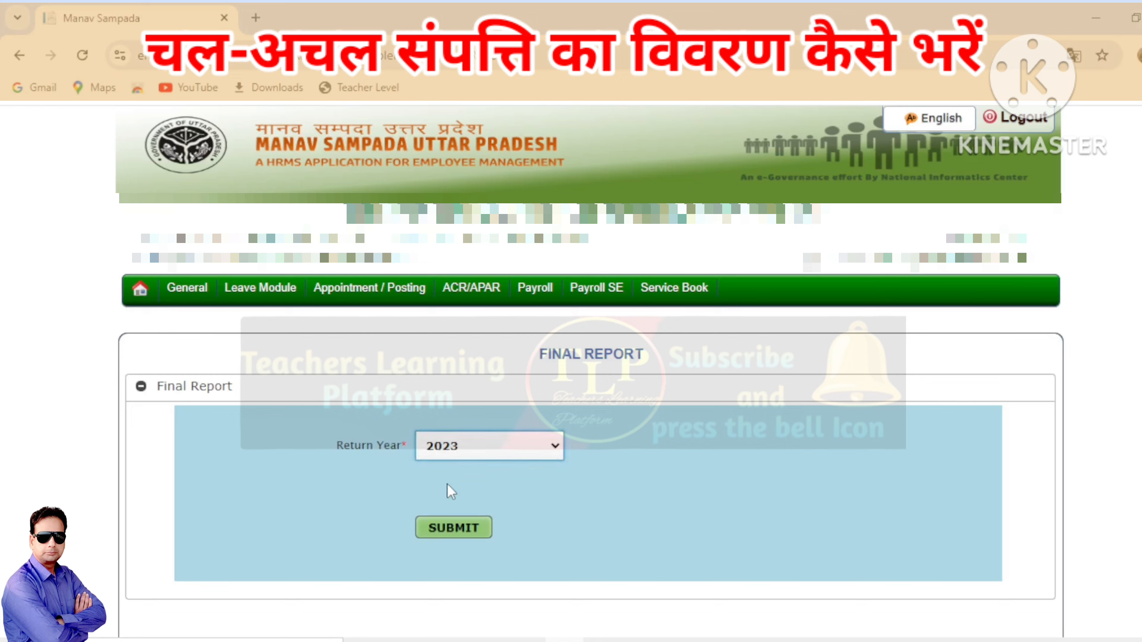